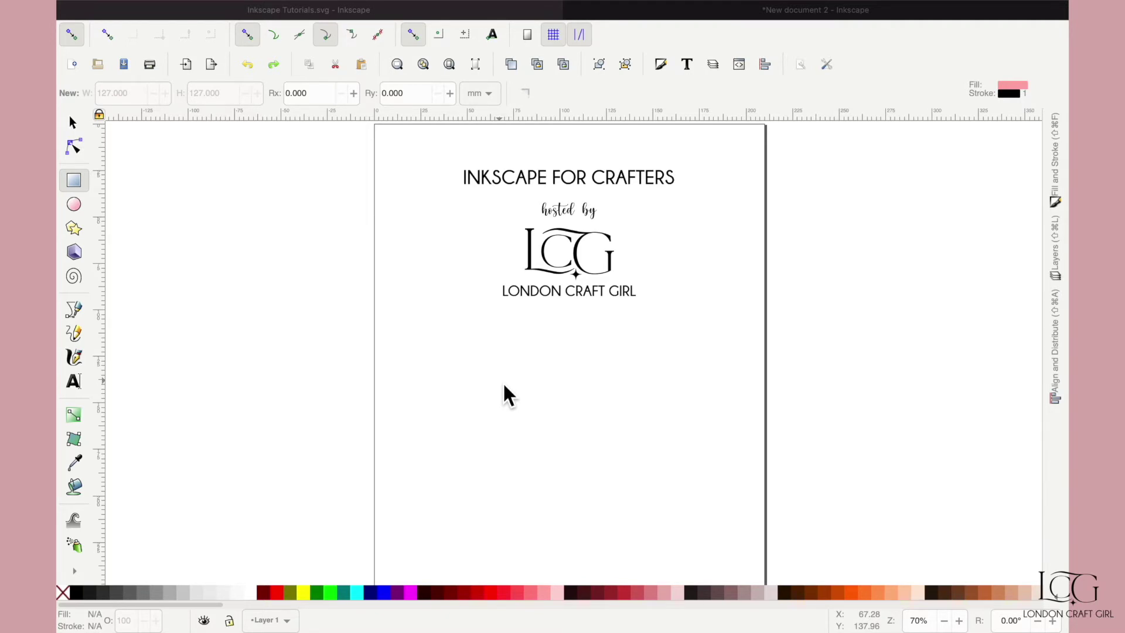
Step: Draw a pink rectangle on the blank new document's page
left_click(781, 12)
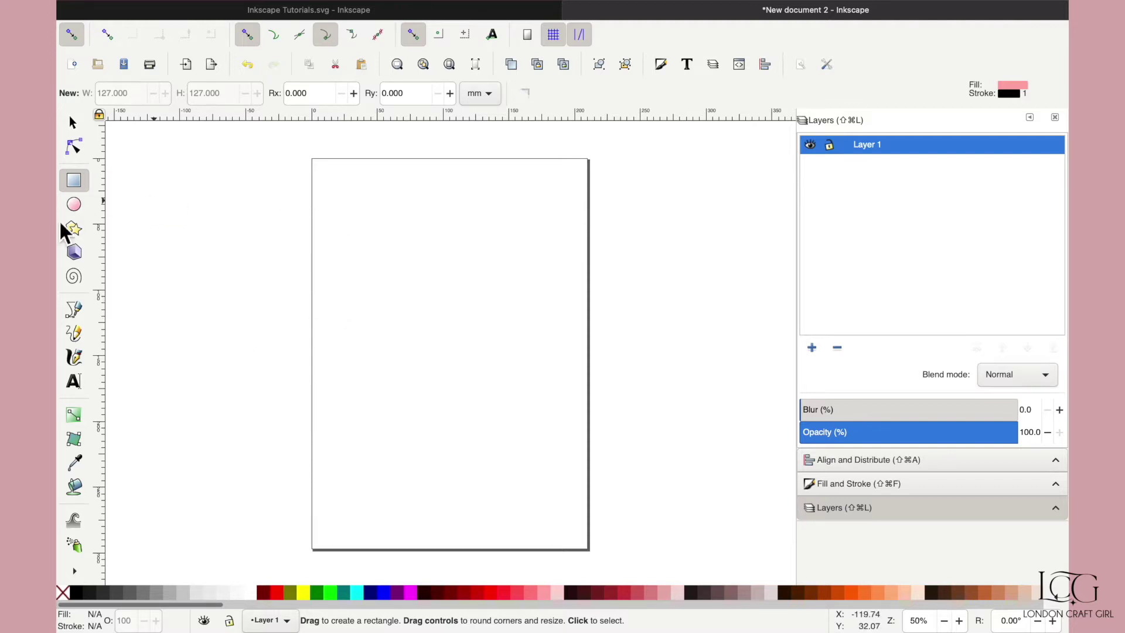
left_click(86, 199)
left_click(84, 188)
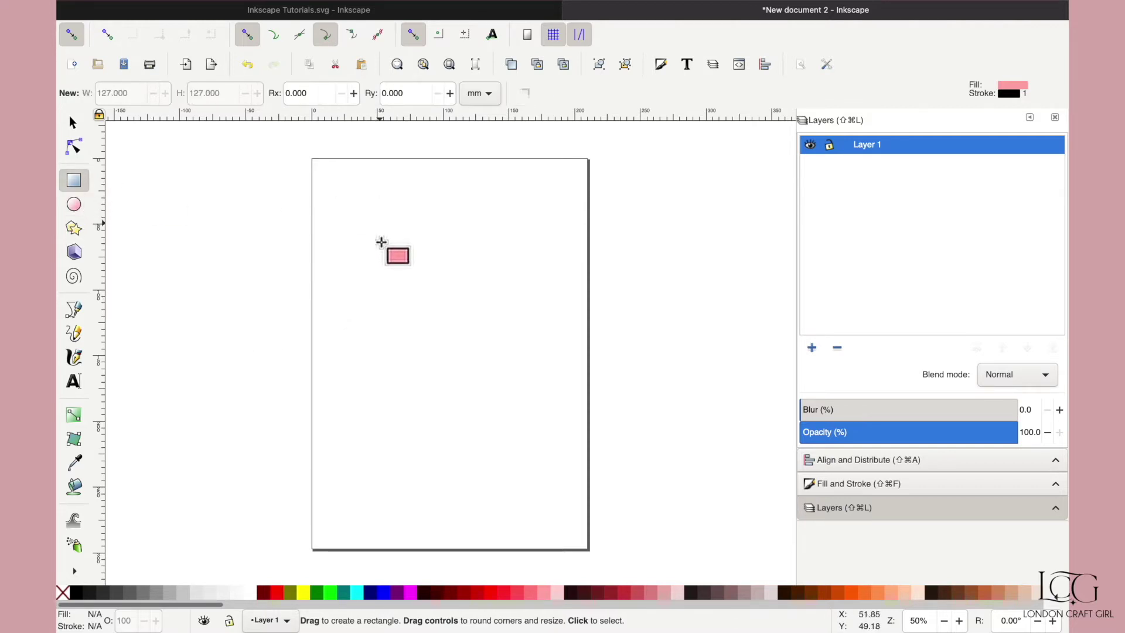
left_click_drag(362, 236, 504, 385)
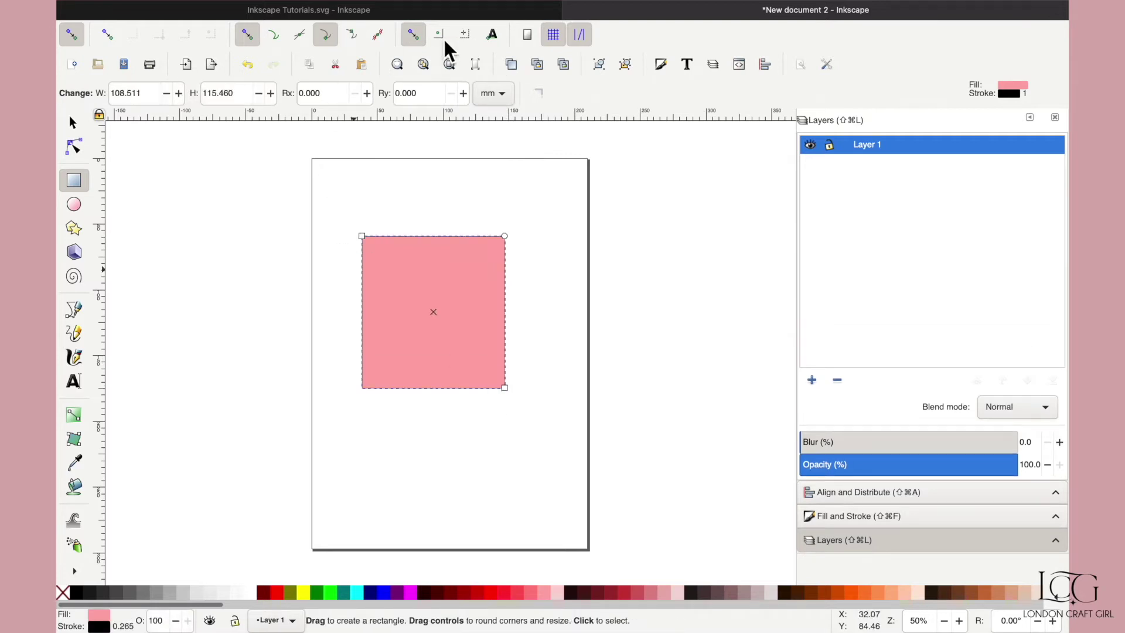
Step: Switch the toolbar units to inches and size the rectangle to 5 × 5 in
left_click(486, 94)
left_click(484, 94)
left_click(489, 92)
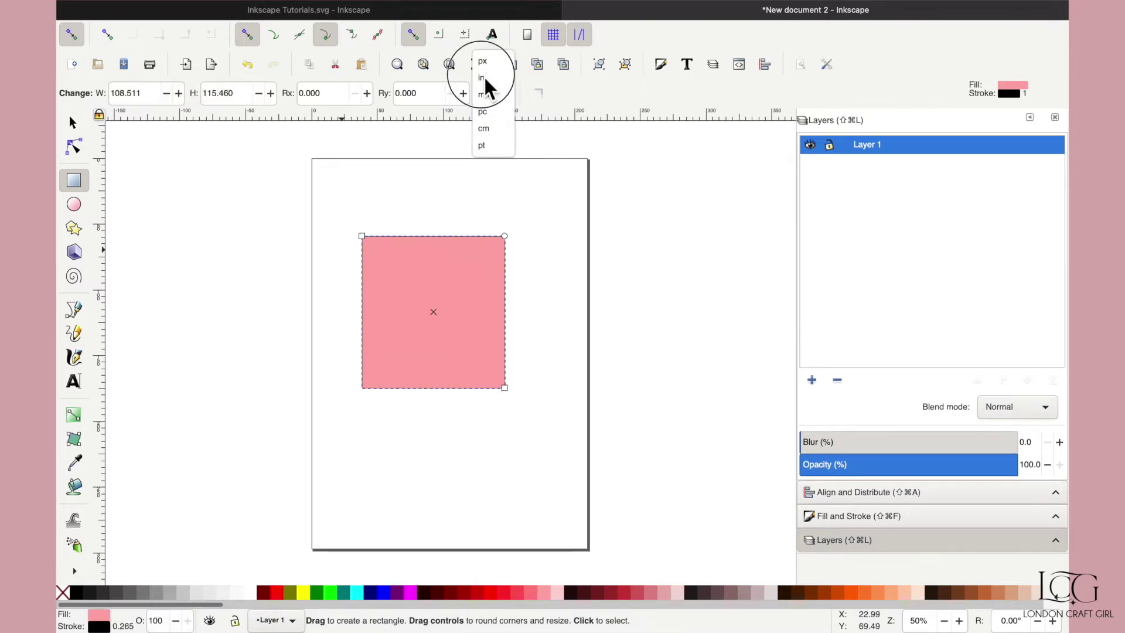
left_click(484, 87)
left_click(507, 95)
left_click(484, 78)
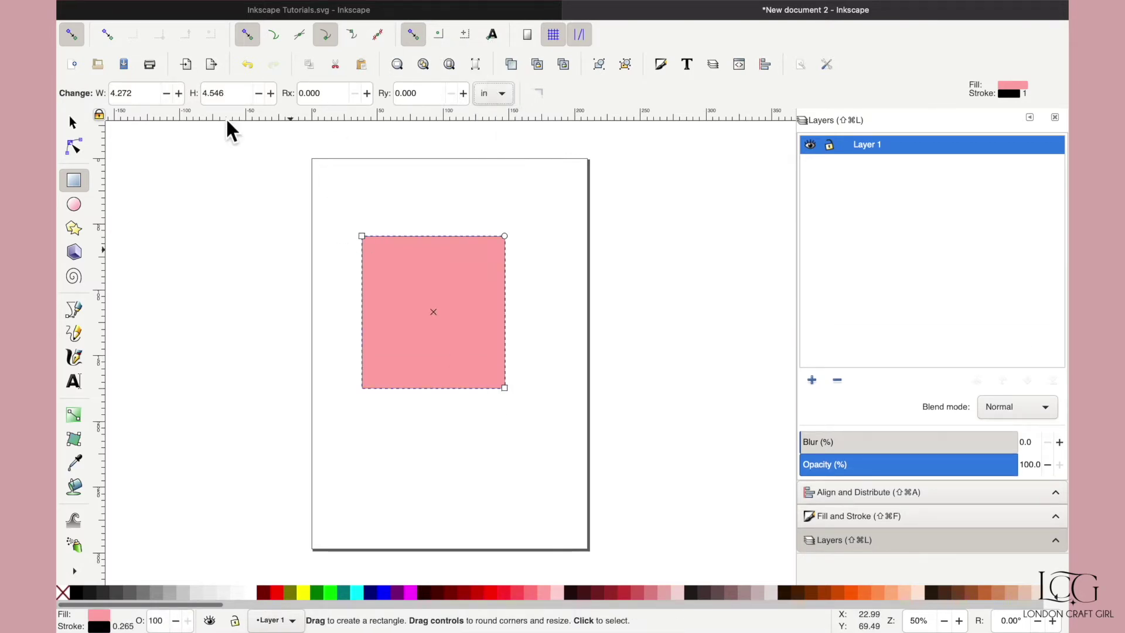
left_click_drag(164, 93, 113, 94)
type("5")
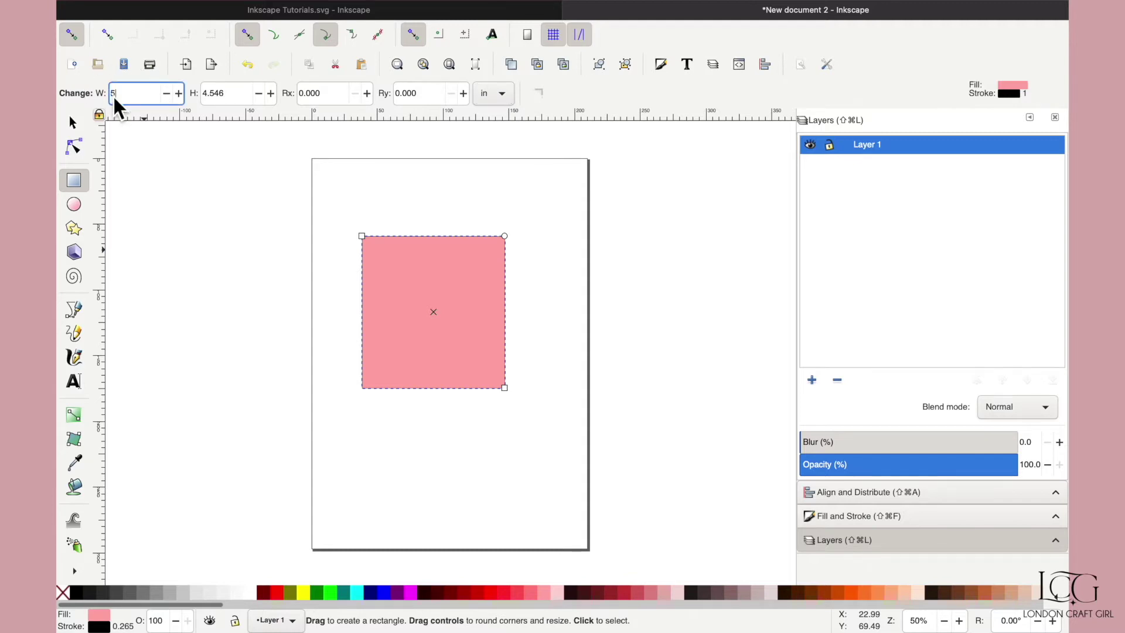
key("Tab")
type("5")
key("Return")
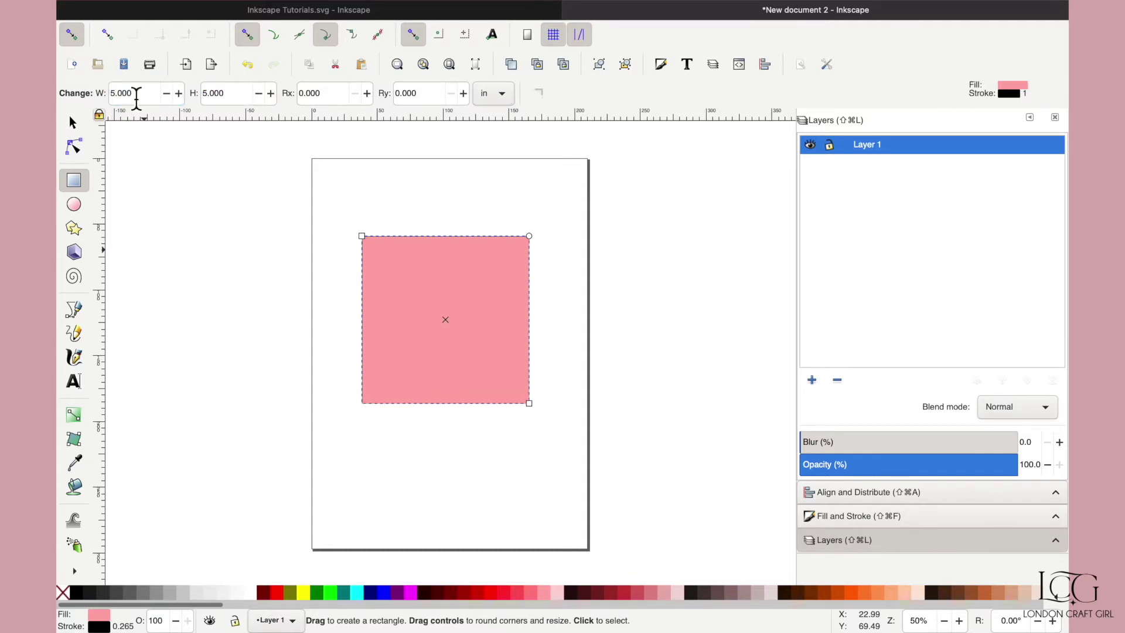
Step: Save the document as 'scale test 1.svg'
left_click(163, 13)
left_click(179, 111)
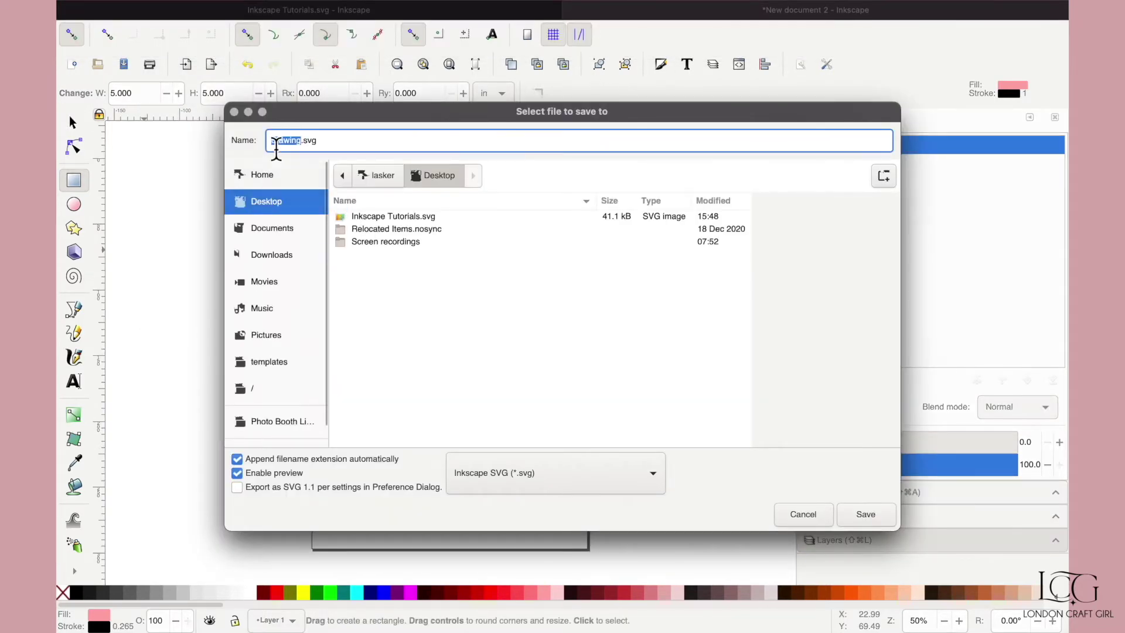
type("scale test 1")
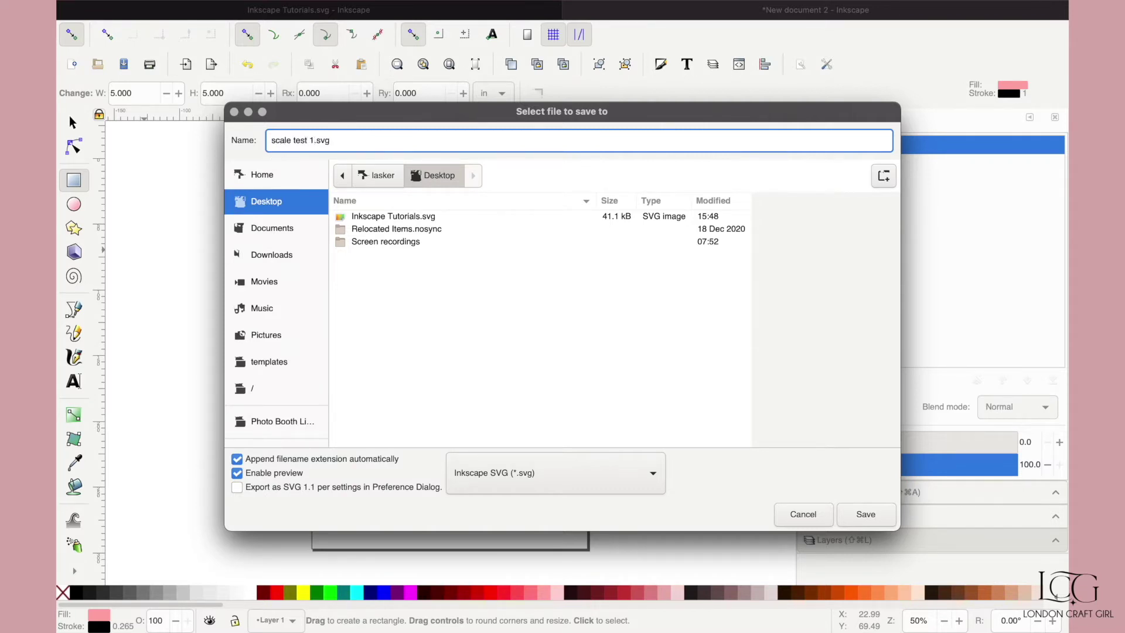
key("Return")
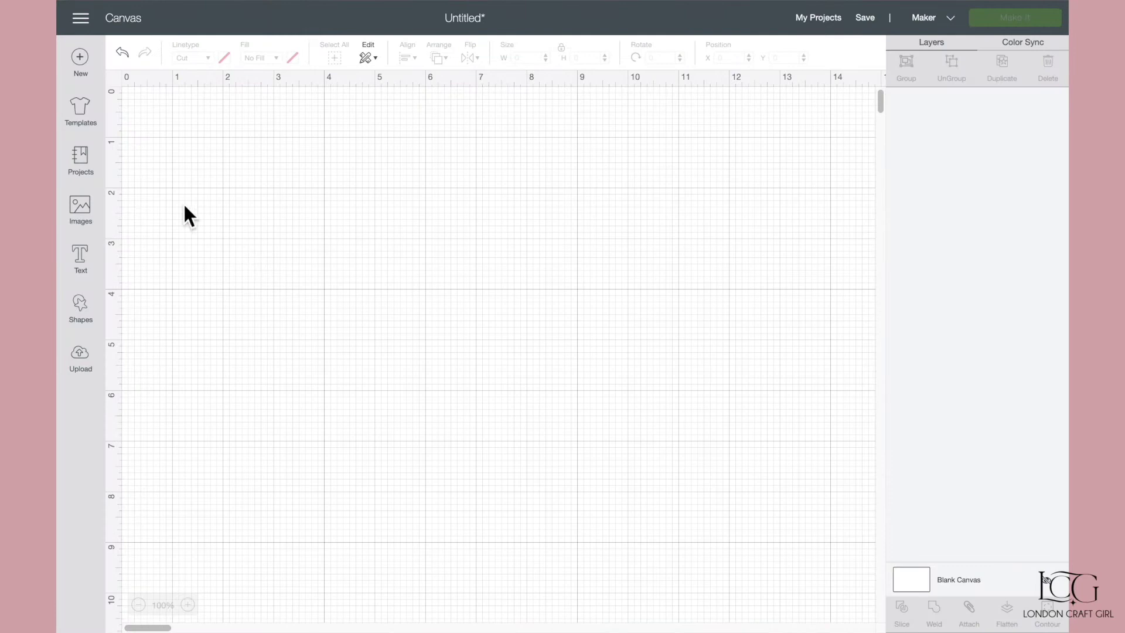
Step: Upload scale test 1.svg into the Design Space image library
left_click(82, 357)
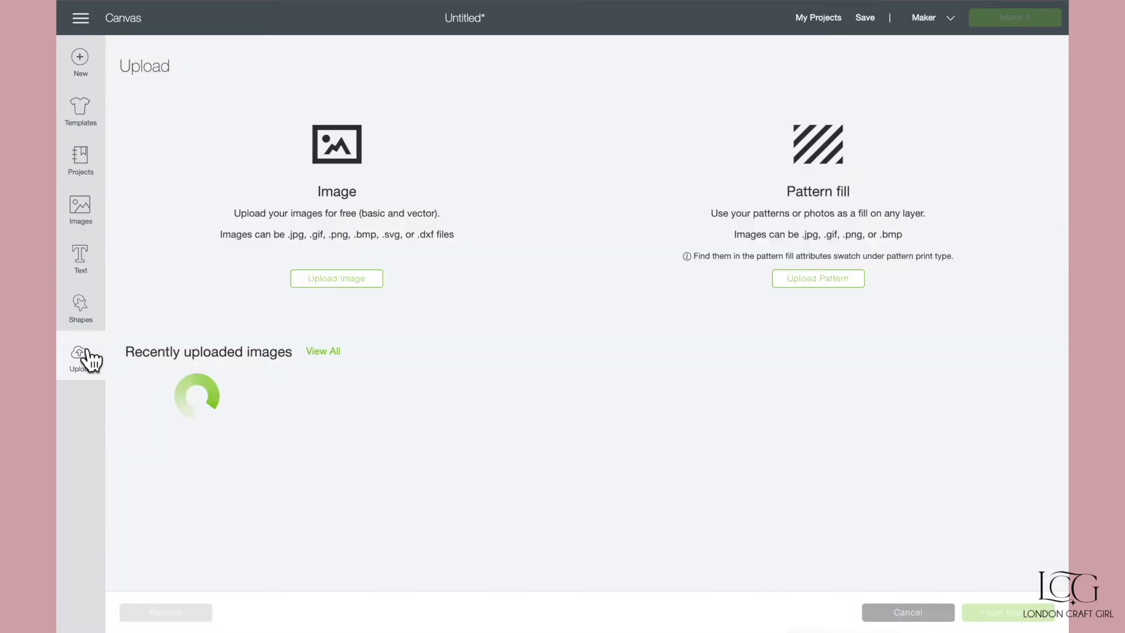
left_click(326, 287)
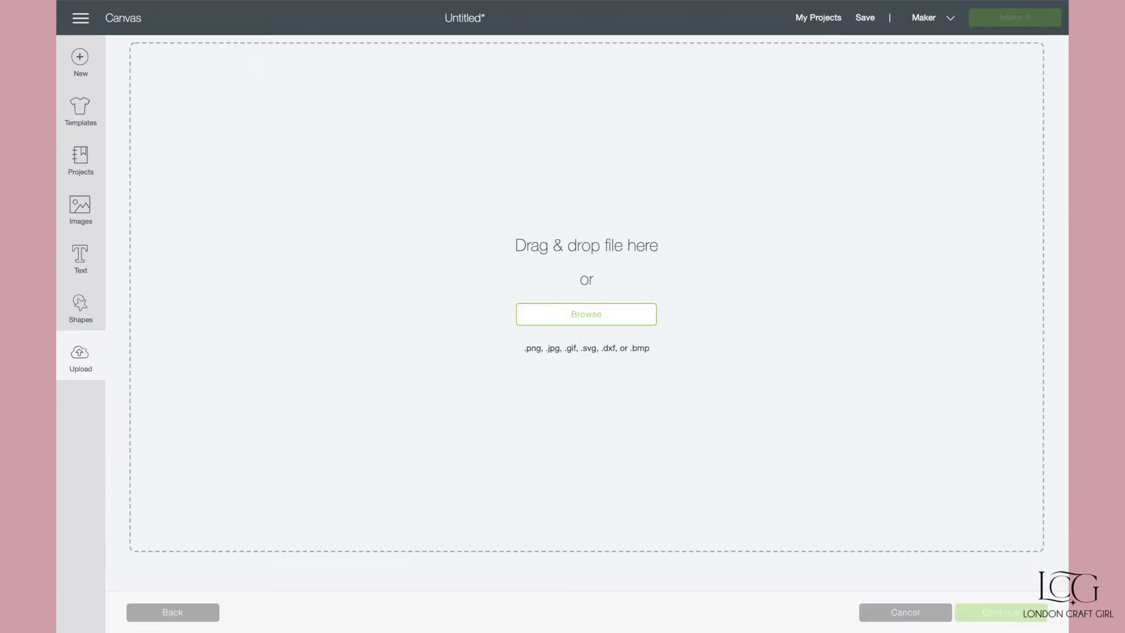
left_click(592, 316)
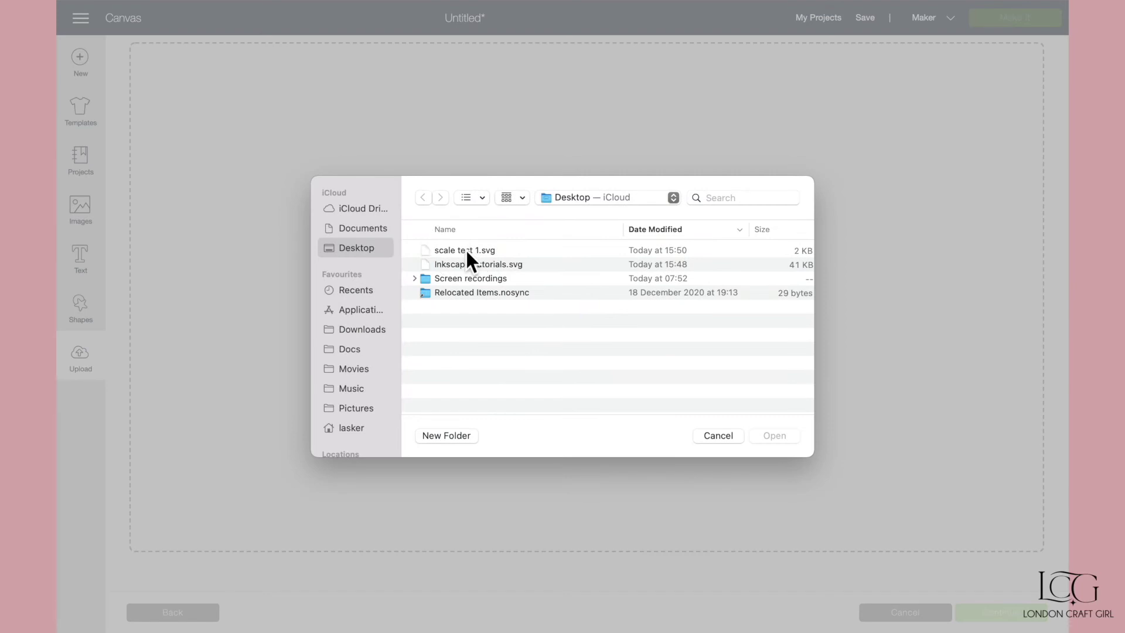
left_click(467, 251)
left_click(779, 435)
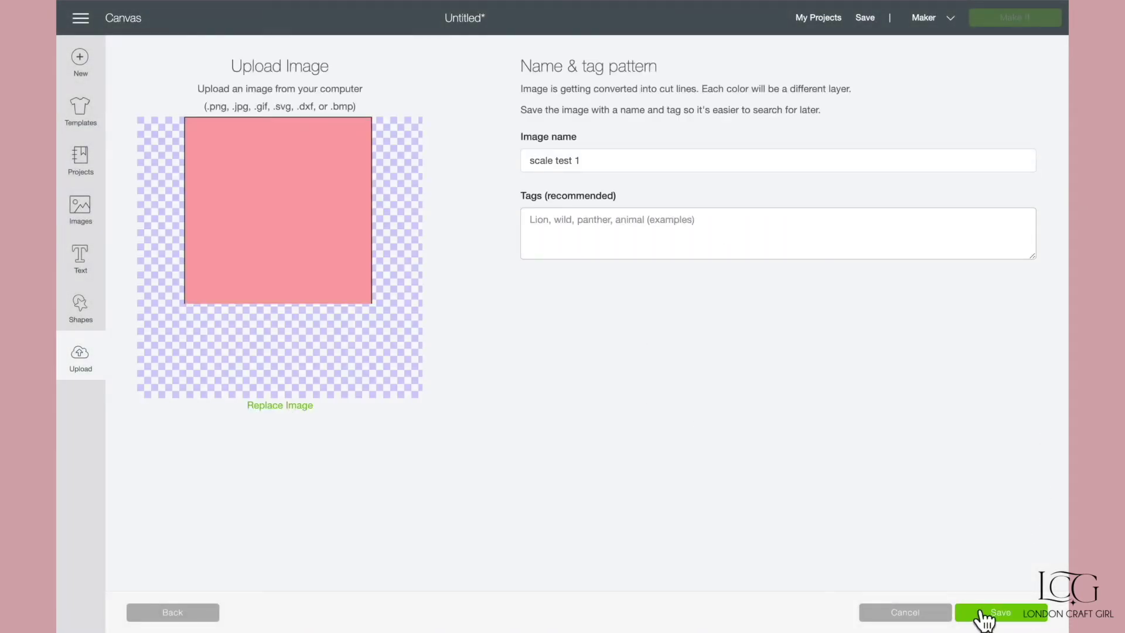
left_click(984, 615)
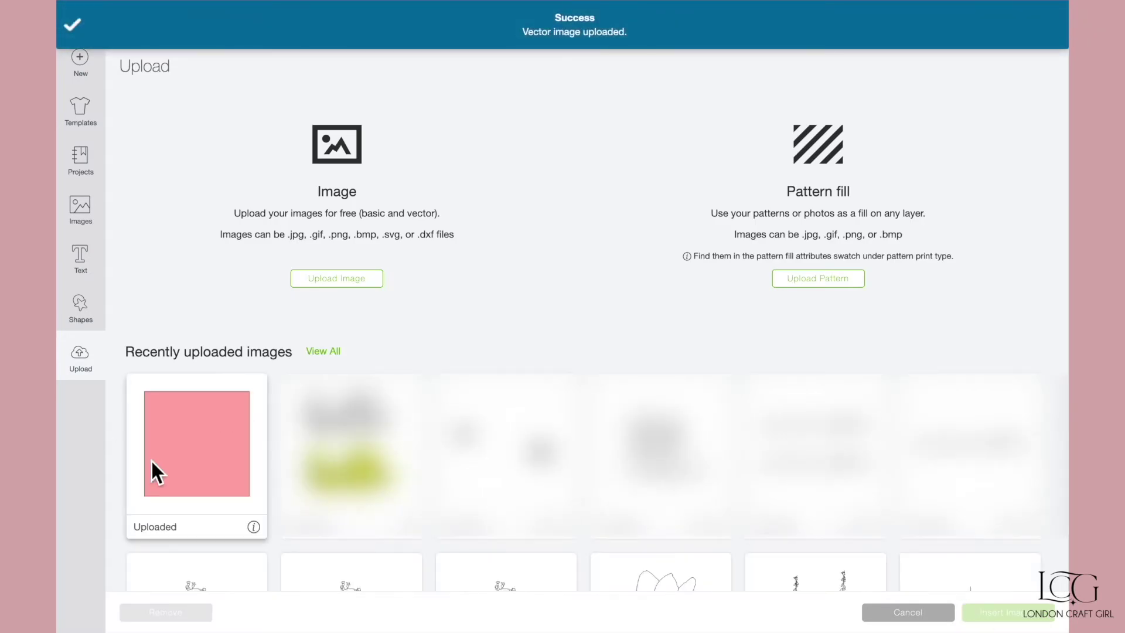
Step: Insert the uploaded pink square onto the canvas, where it measures 1.764 in
left_click(188, 468)
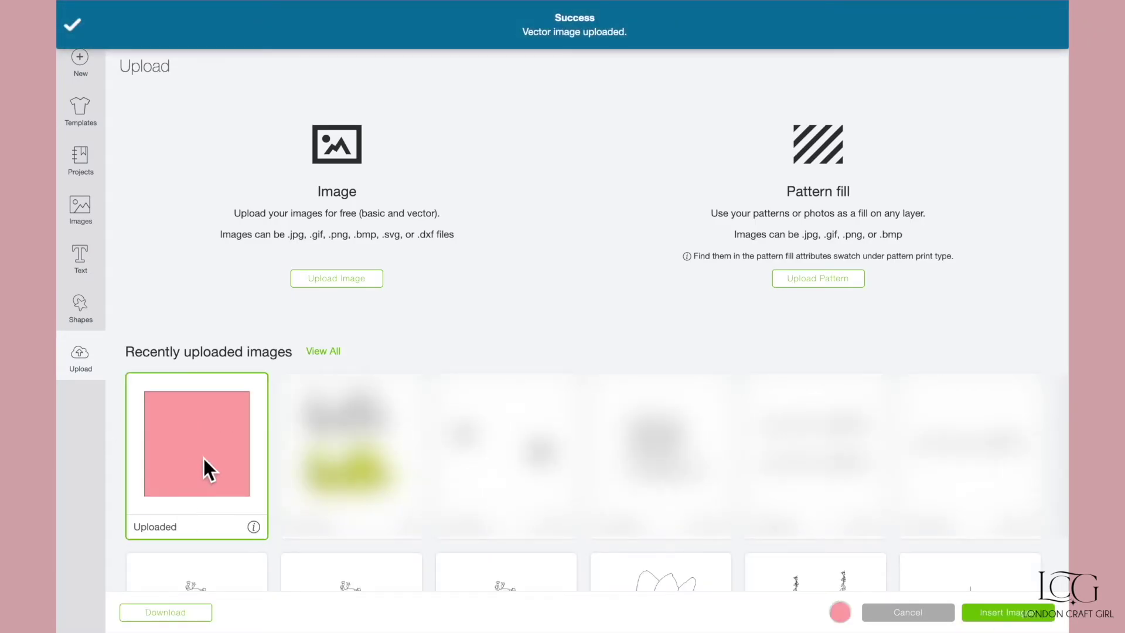
left_click(994, 620)
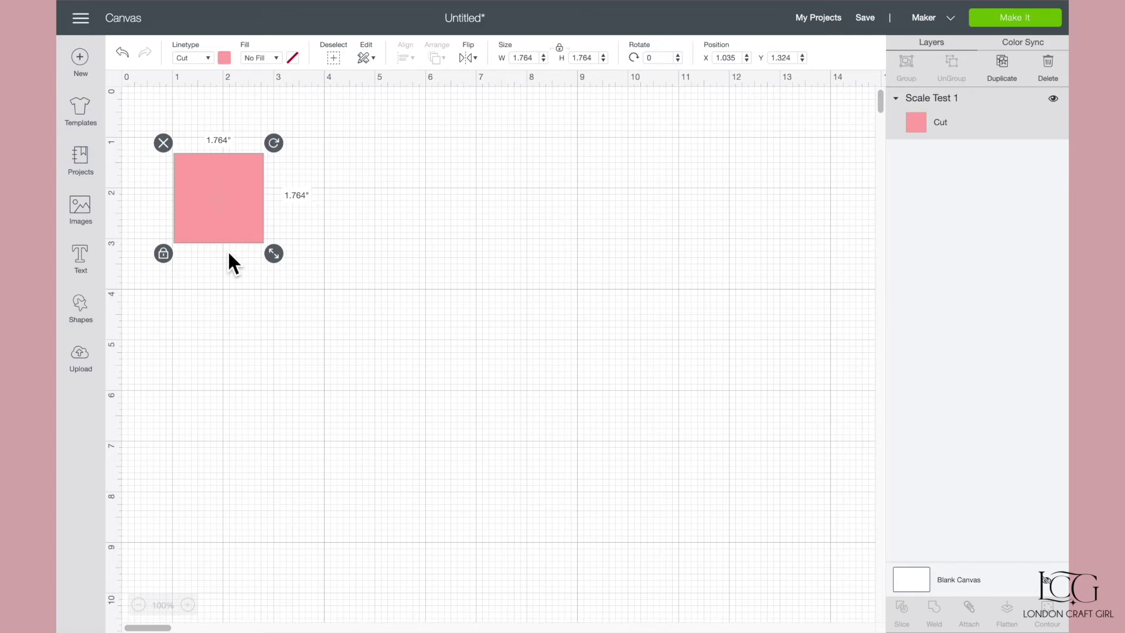
key("super+z")
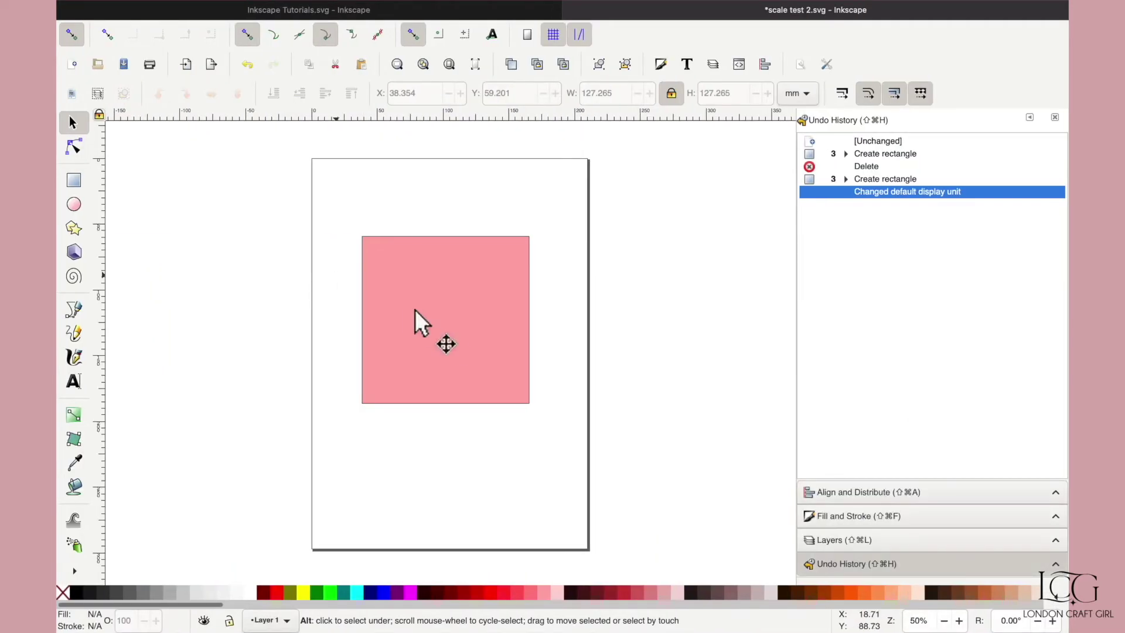
Step: Delete the pink square and set the Document Properties display units to inches
left_click(431, 320)
key("Delete")
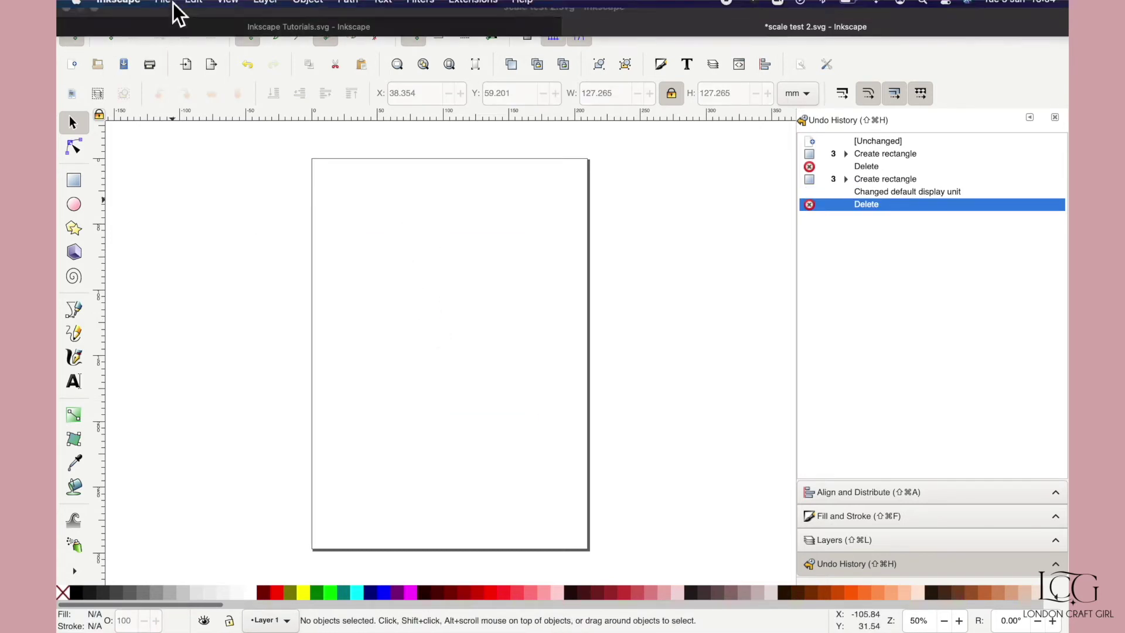
left_click(163, 8)
left_click(199, 276)
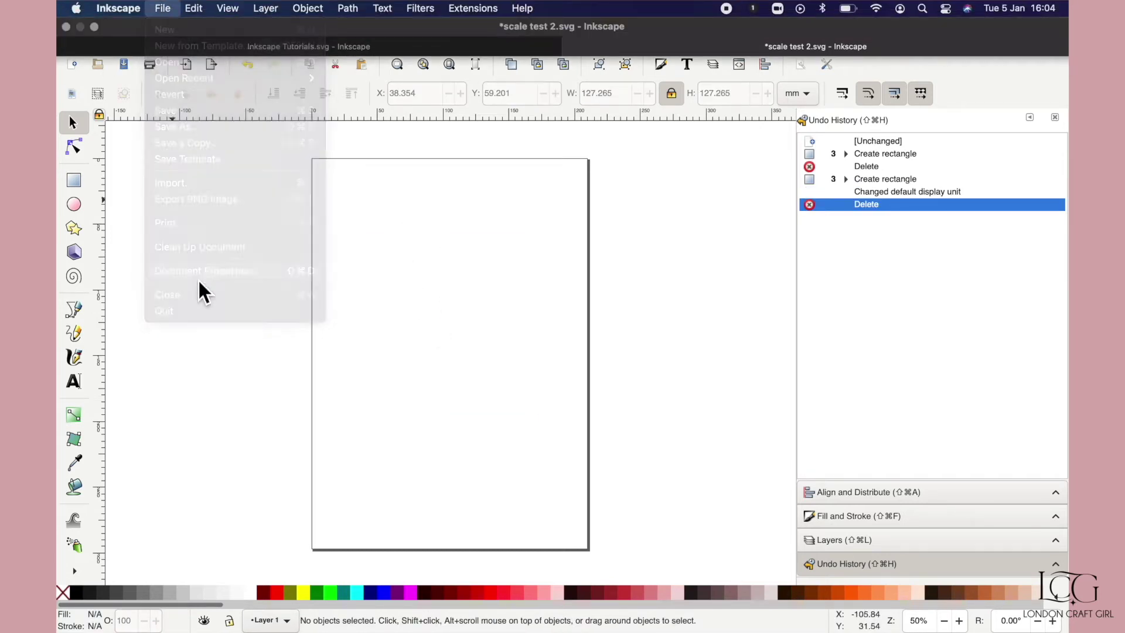
left_click_drag(162, 12, 386, 70)
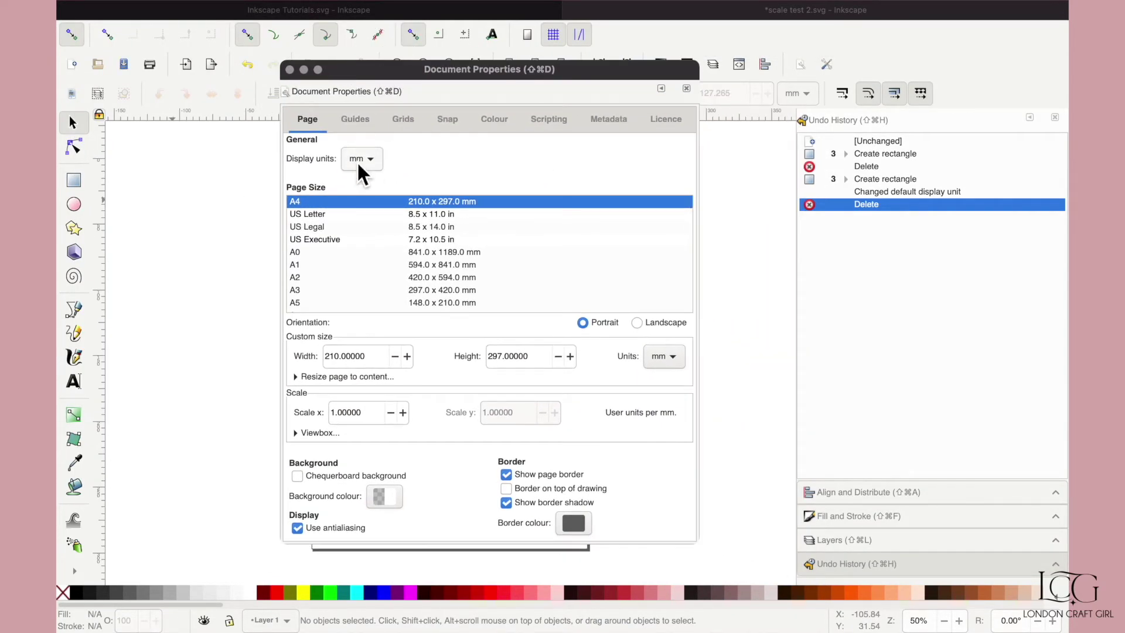
left_click(351, 161)
left_click(356, 149)
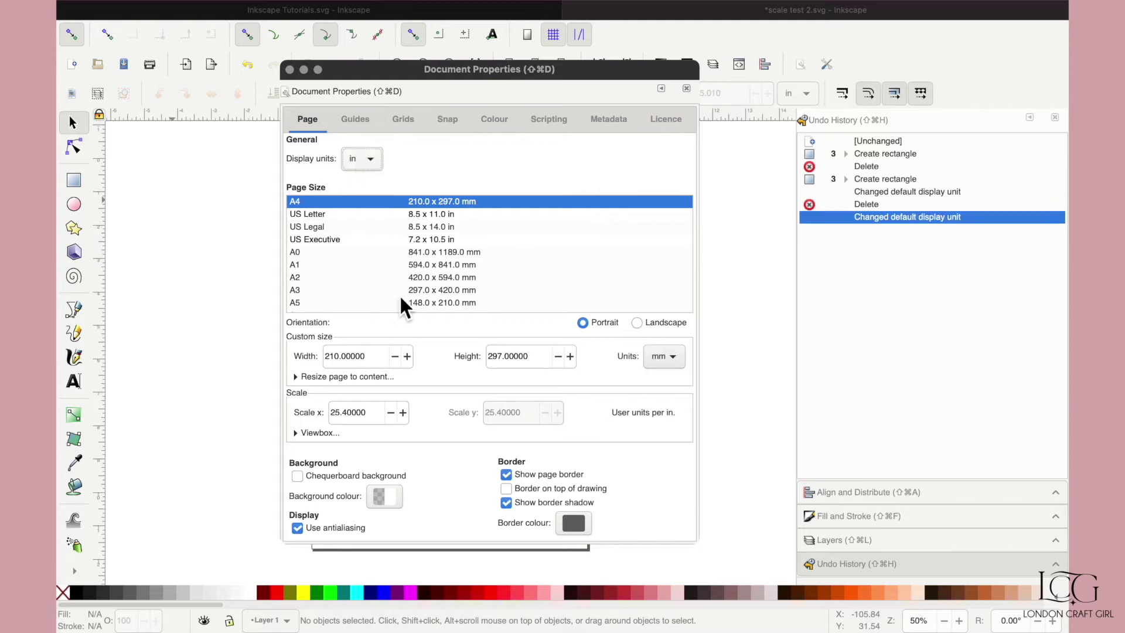
Step: Set the page size to 12 × 12 in
left_click(666, 361)
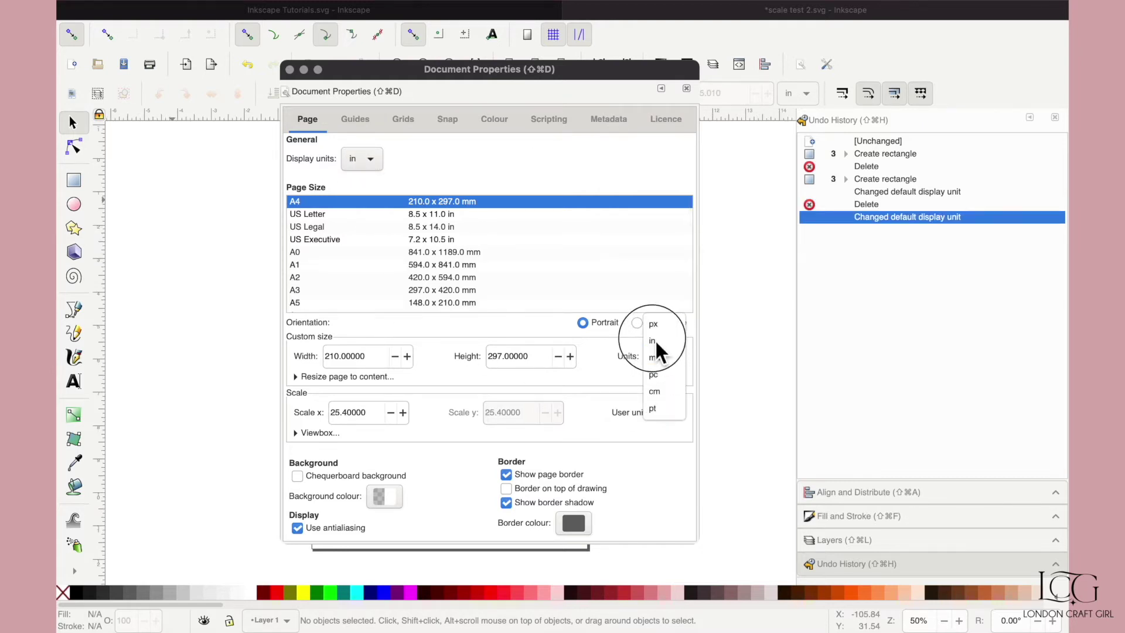
key("Escape")
left_click(662, 360)
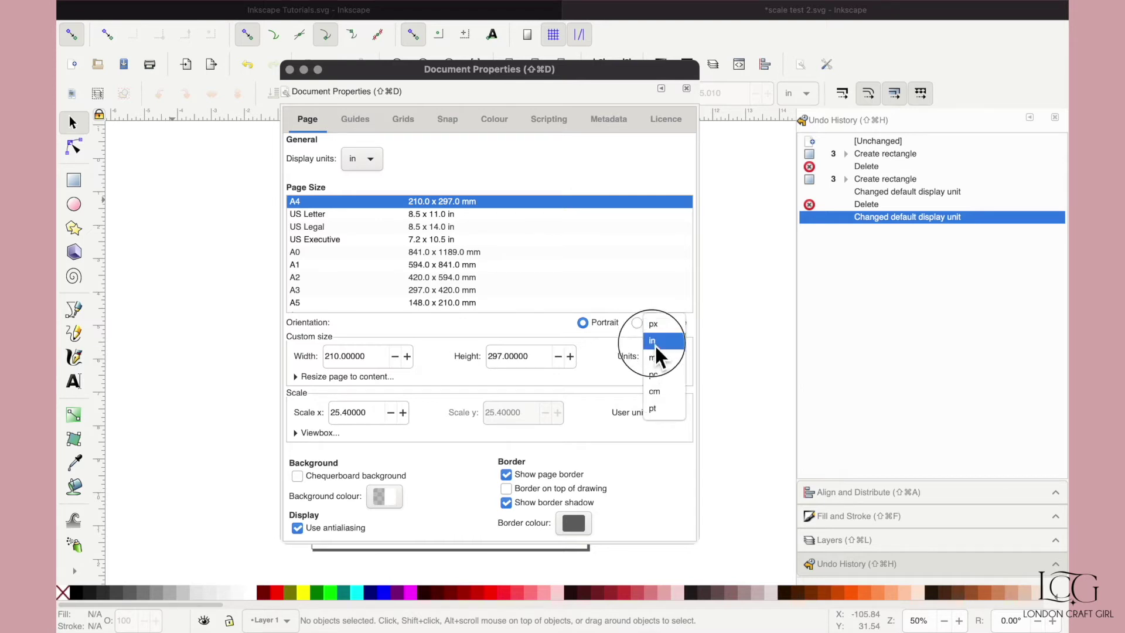
left_click(654, 341)
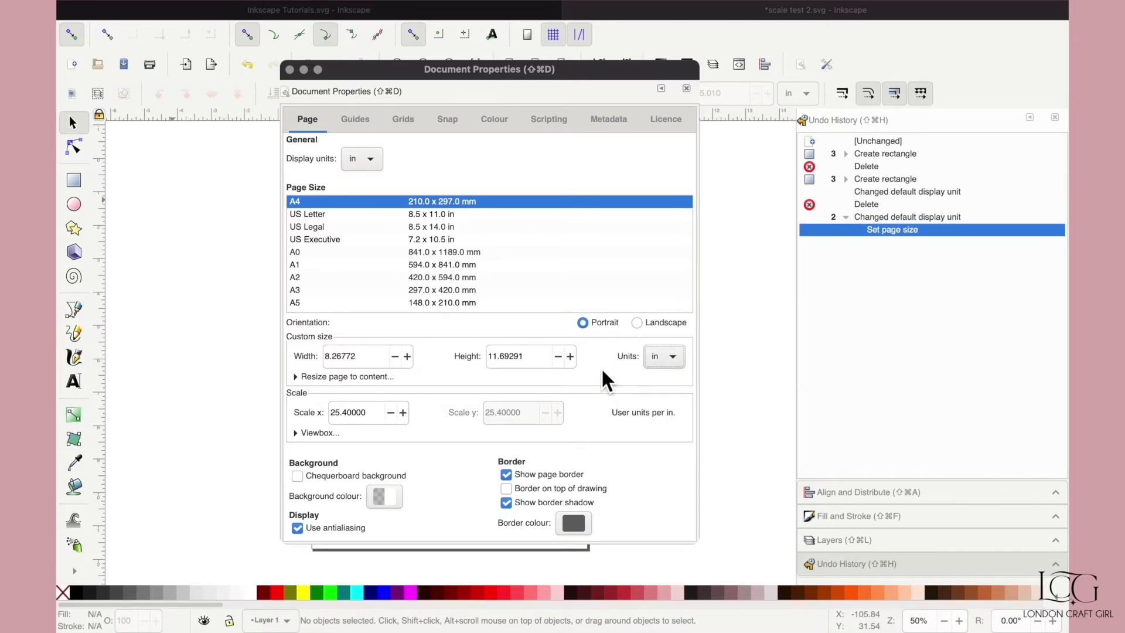
left_click_drag(369, 357, 294, 362)
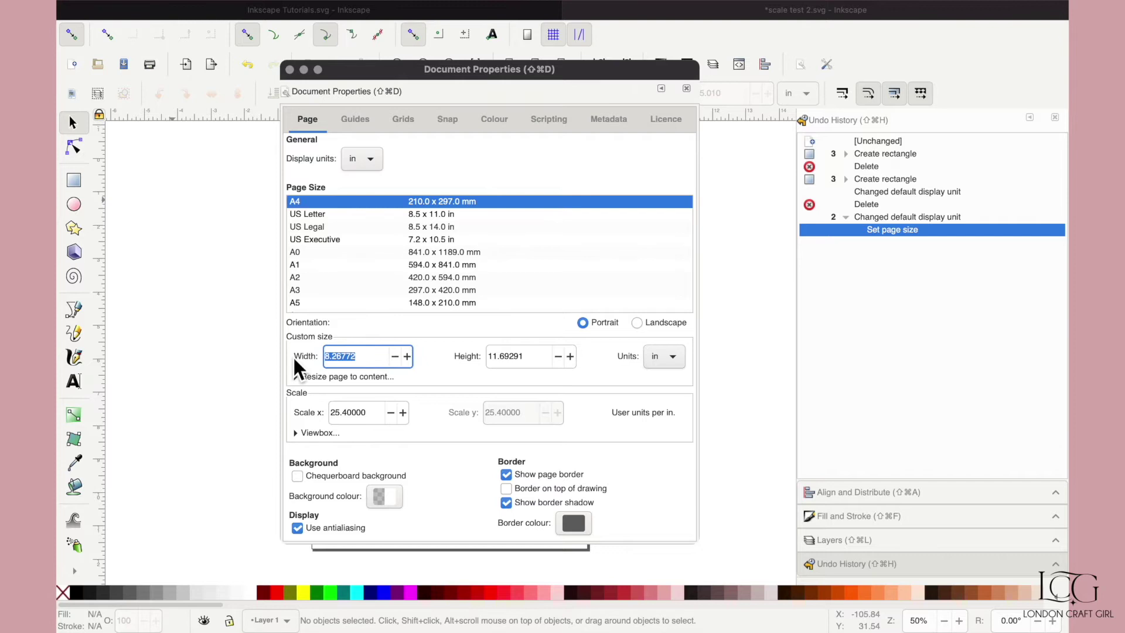
type("12")
key("Tab")
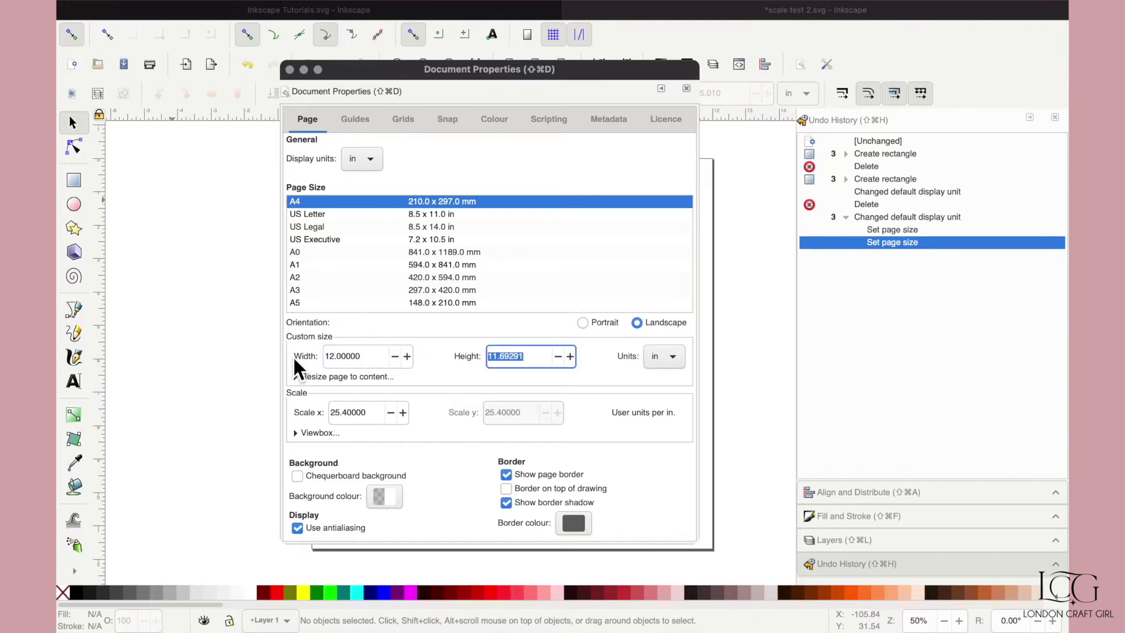
type("12")
key("Tab")
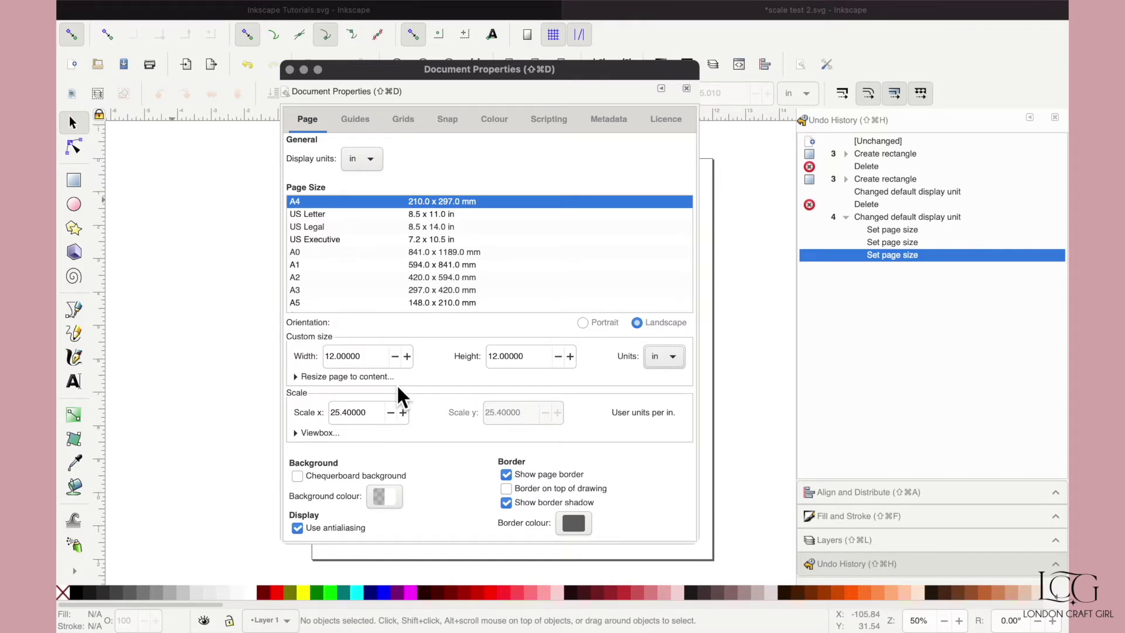
Step: Set the page scale to 72 user units per inch and close Document Properties
left_click_drag(381, 413, 316, 411)
type("72")
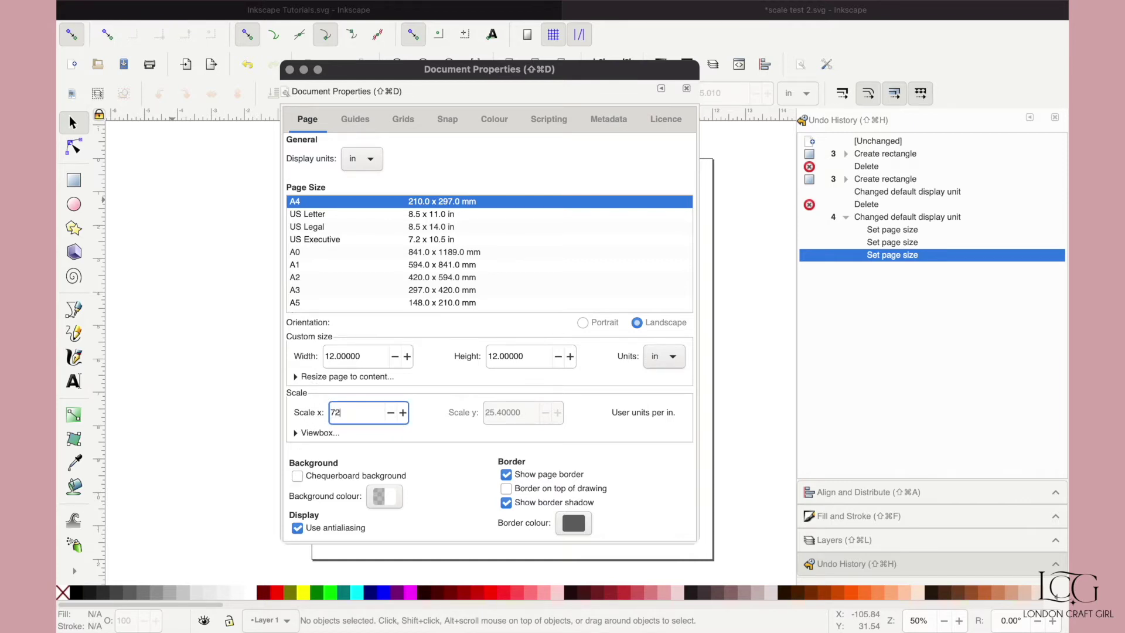
key("Return")
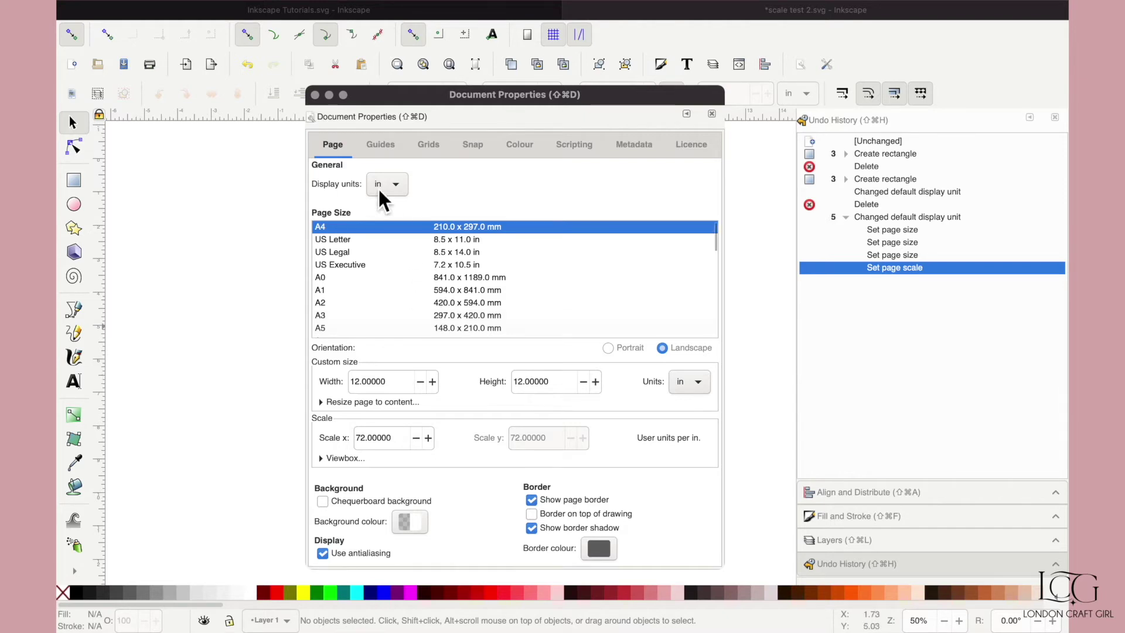
left_click(314, 94)
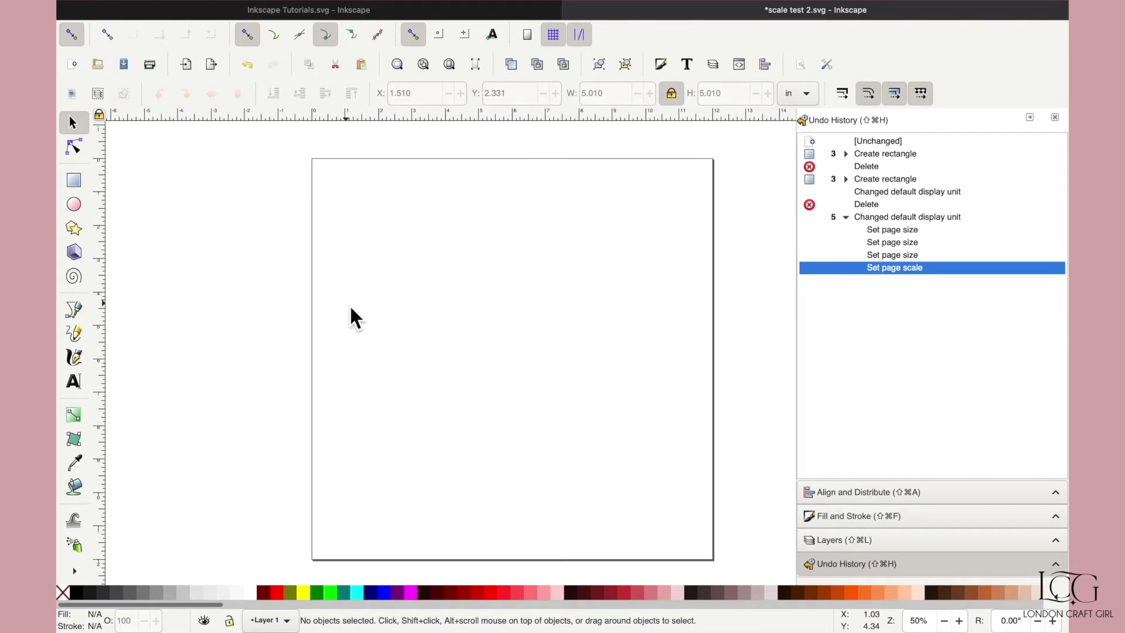
Step: Draw a new pink square sized 5 × 5 in on the page
left_click(76, 182)
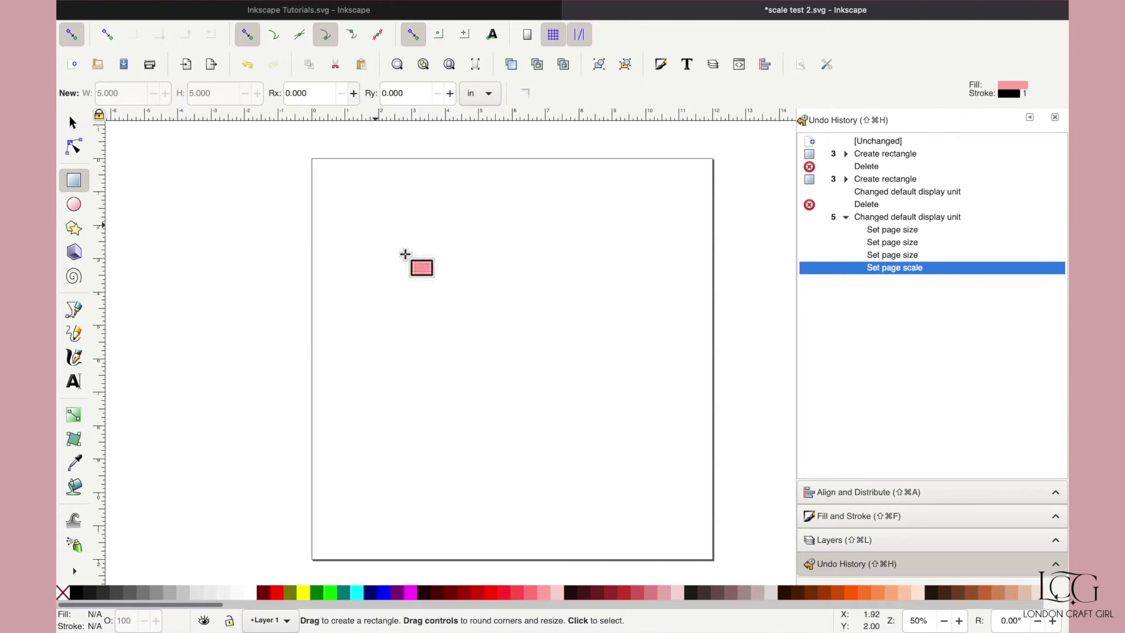
left_click_drag(375, 225, 538, 391)
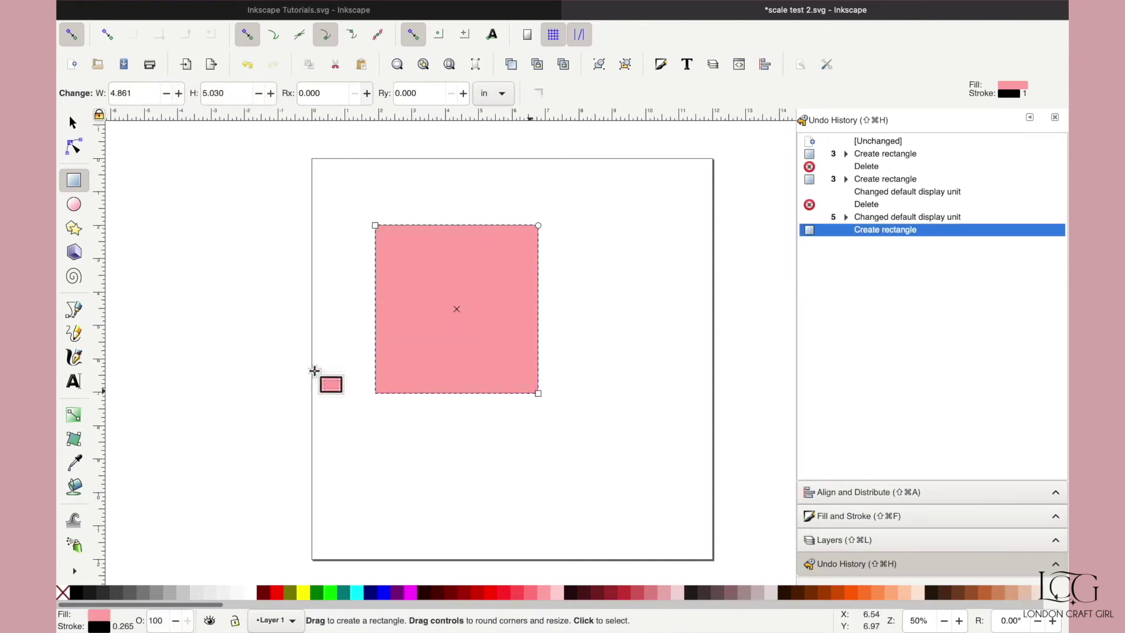
left_click(150, 93)
type("5")
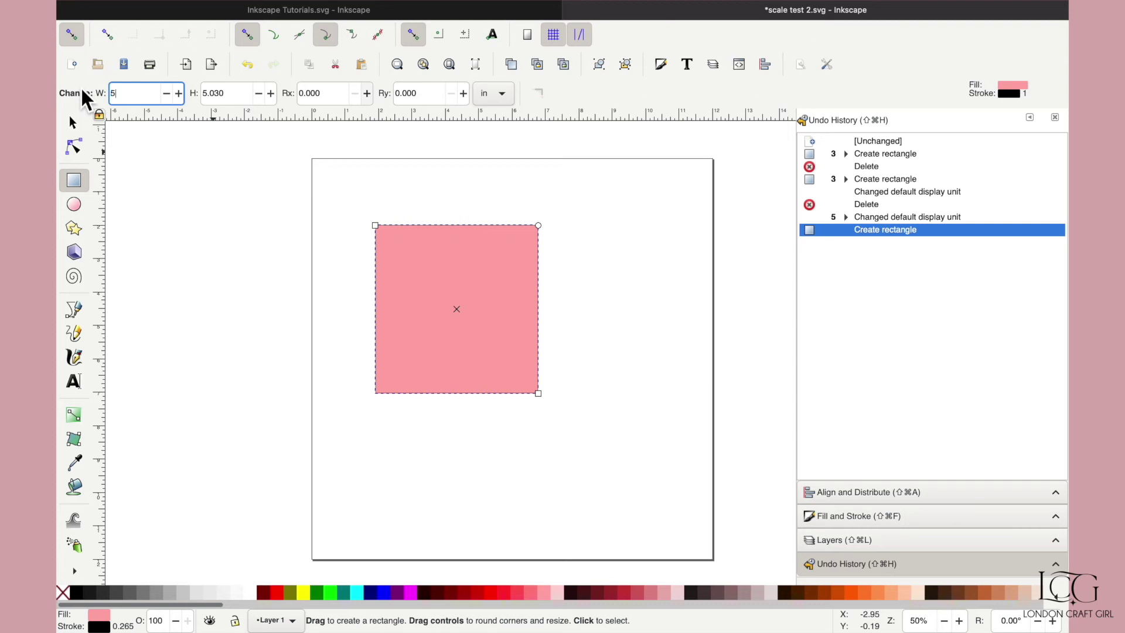
key("Tab")
type("5")
key("Return")
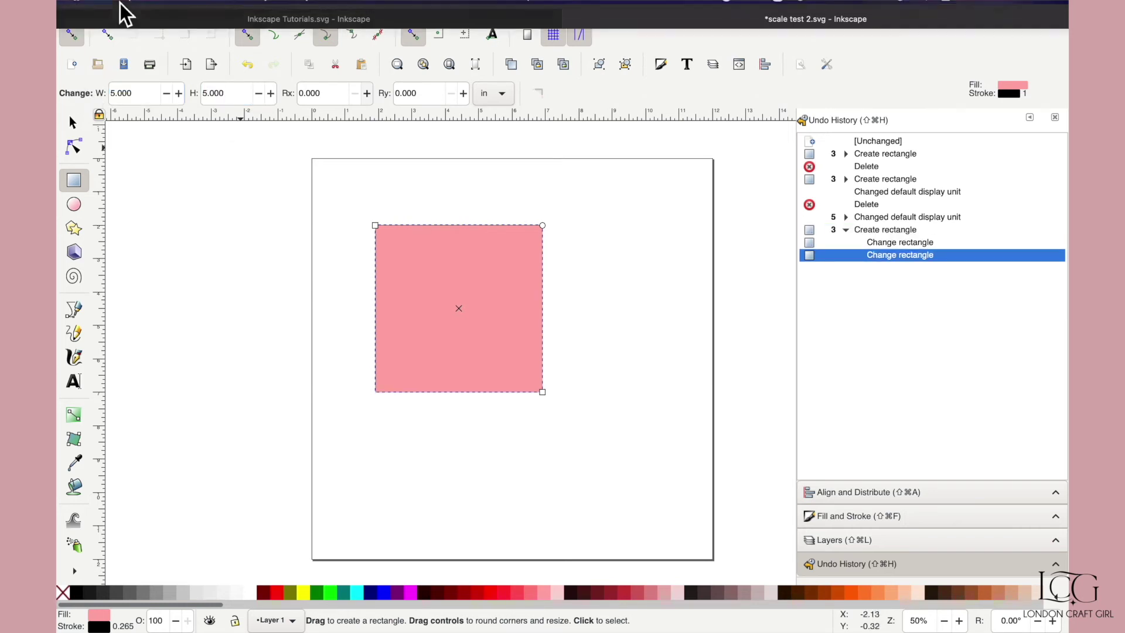
Step: Save the document over the existing scale test 2.svg, replacing it
left_click(157, 9)
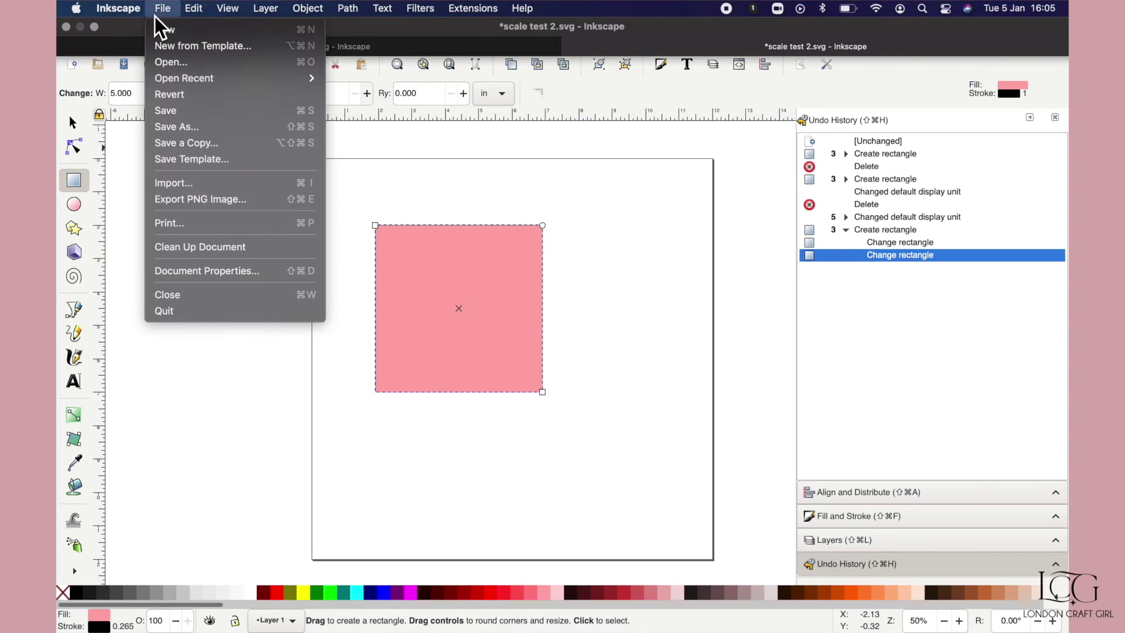
left_click(216, 129)
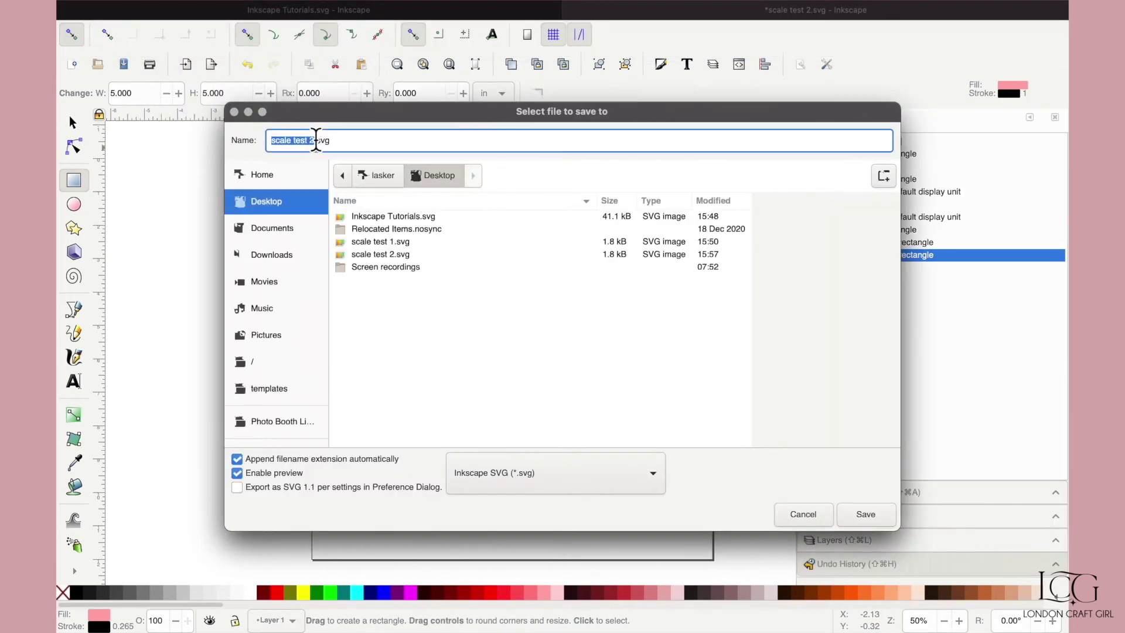
left_click(387, 254)
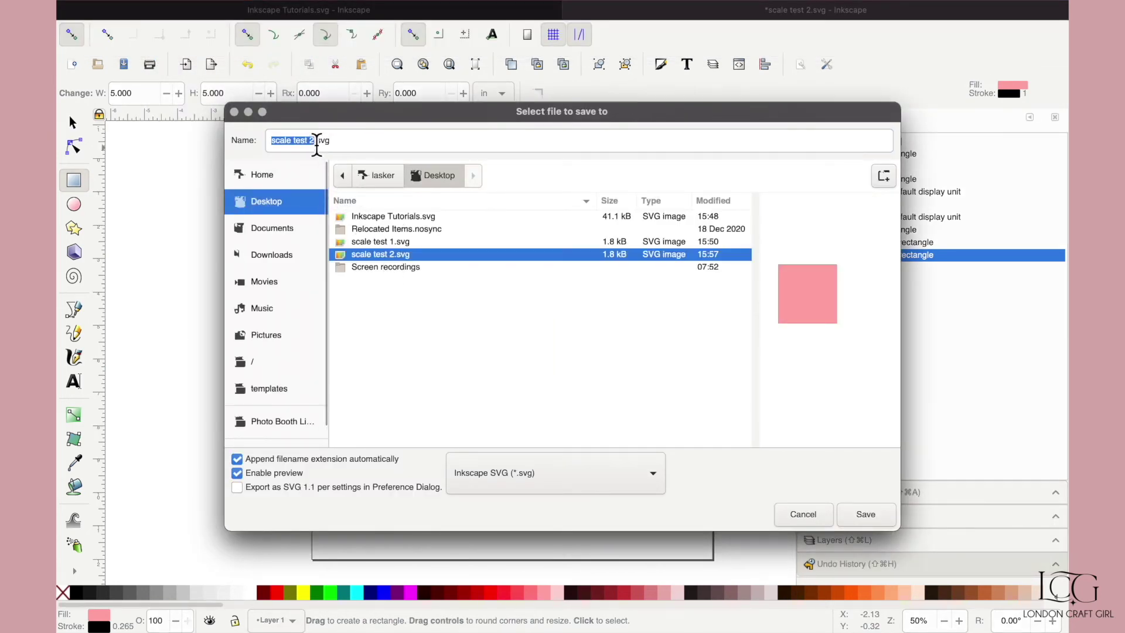
left_click(862, 522)
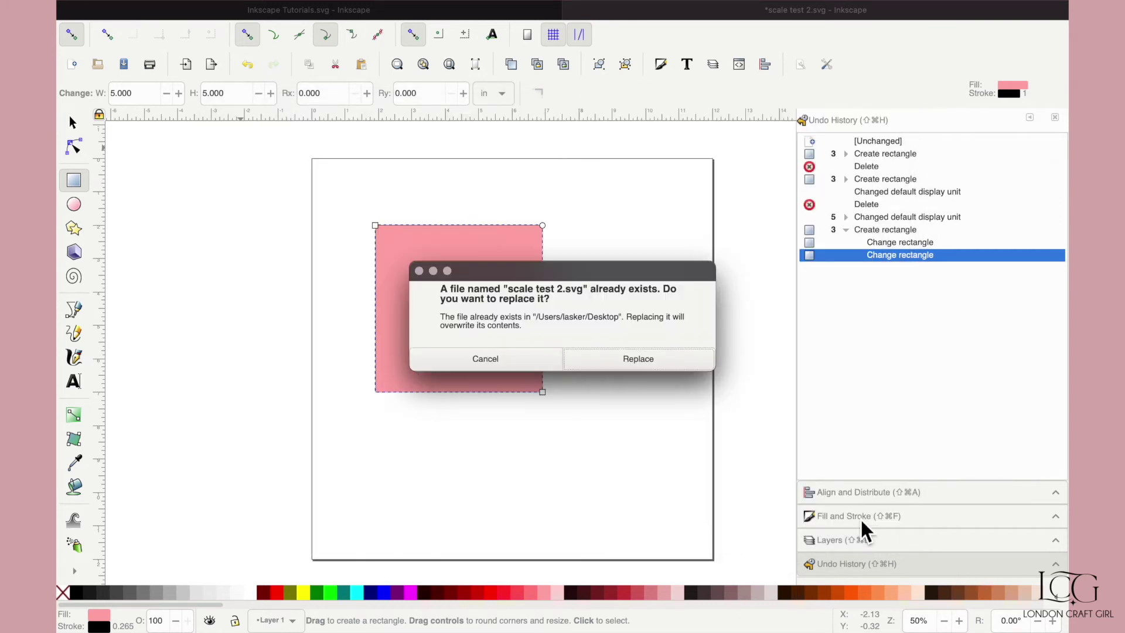
left_click(620, 362)
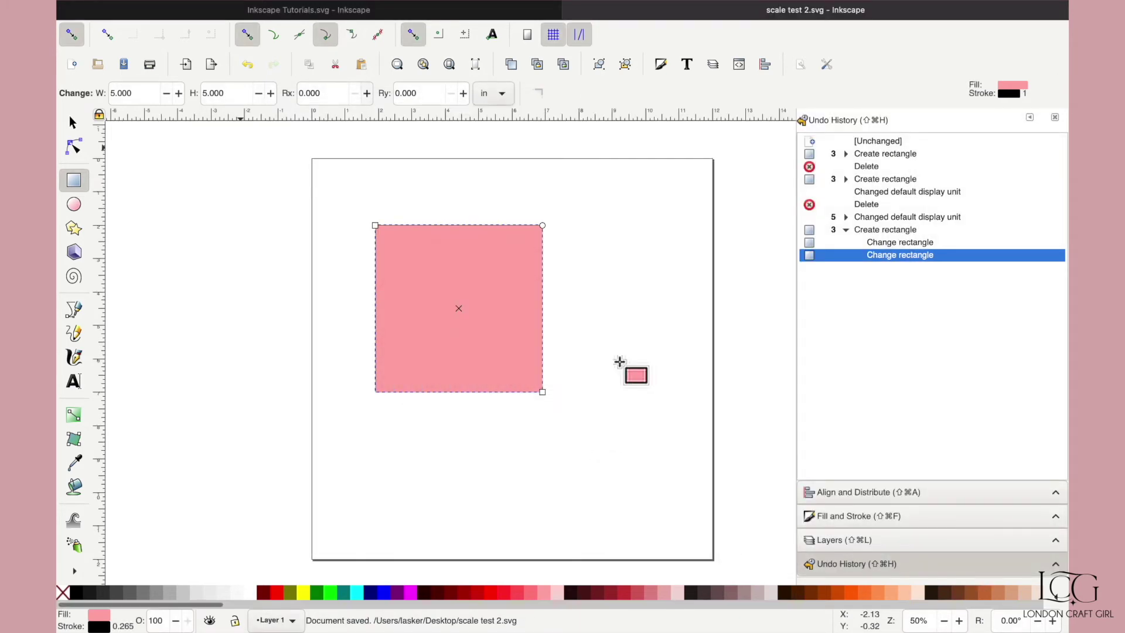
Step: In Design Space, upload scale test 2.svg to the image library
key("super+Tab")
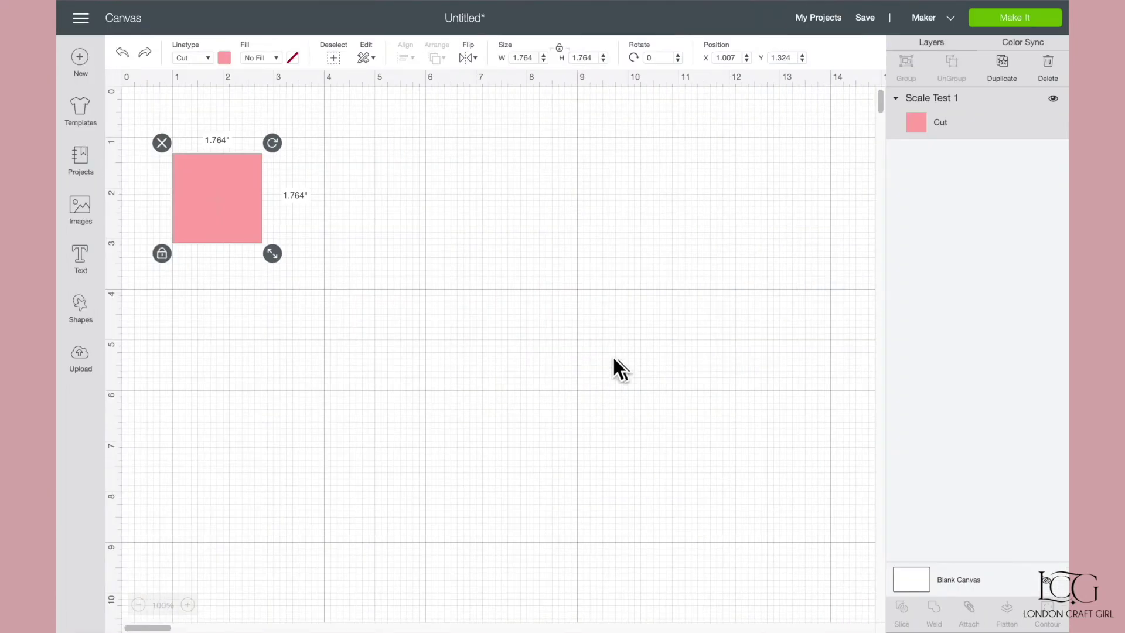
left_click(189, 317)
left_click(78, 358)
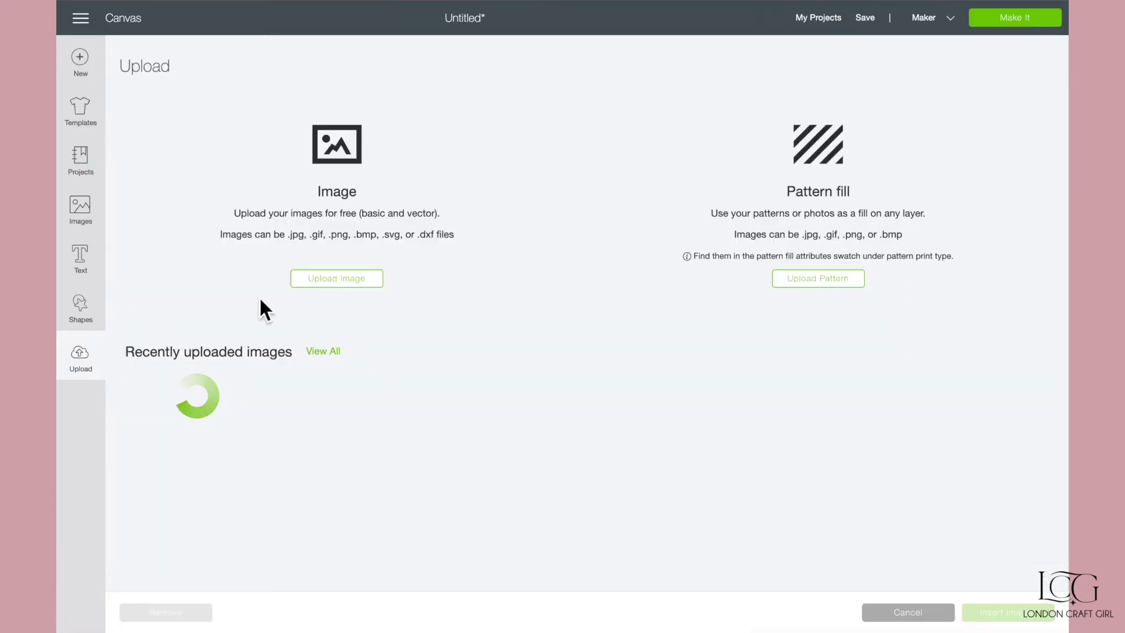
left_click(338, 285)
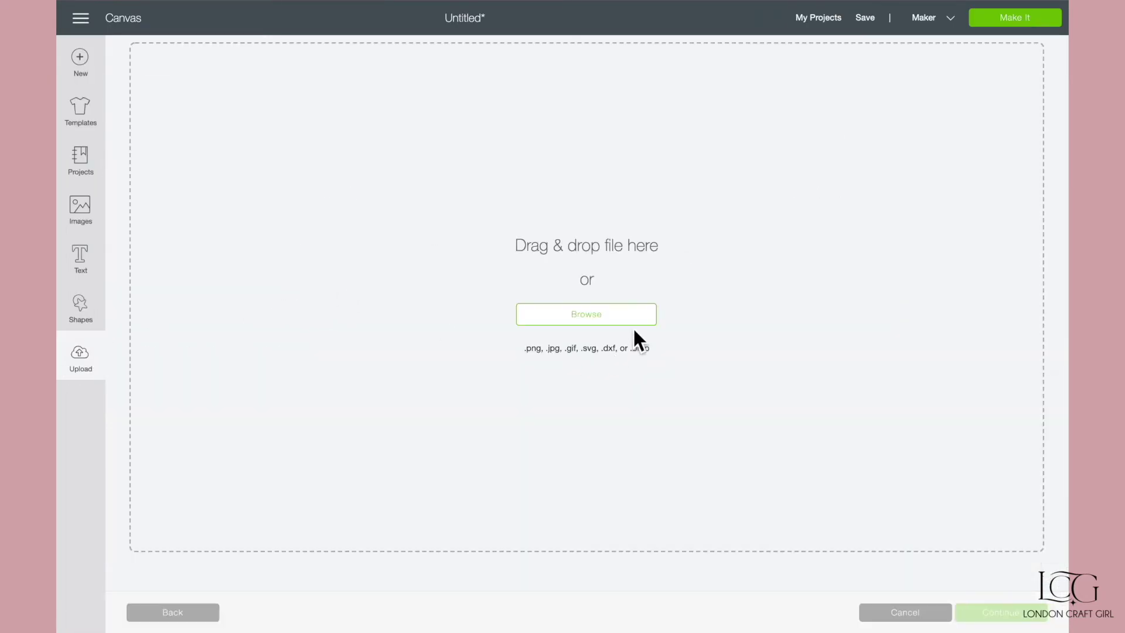
left_click(613, 318)
left_click(480, 251)
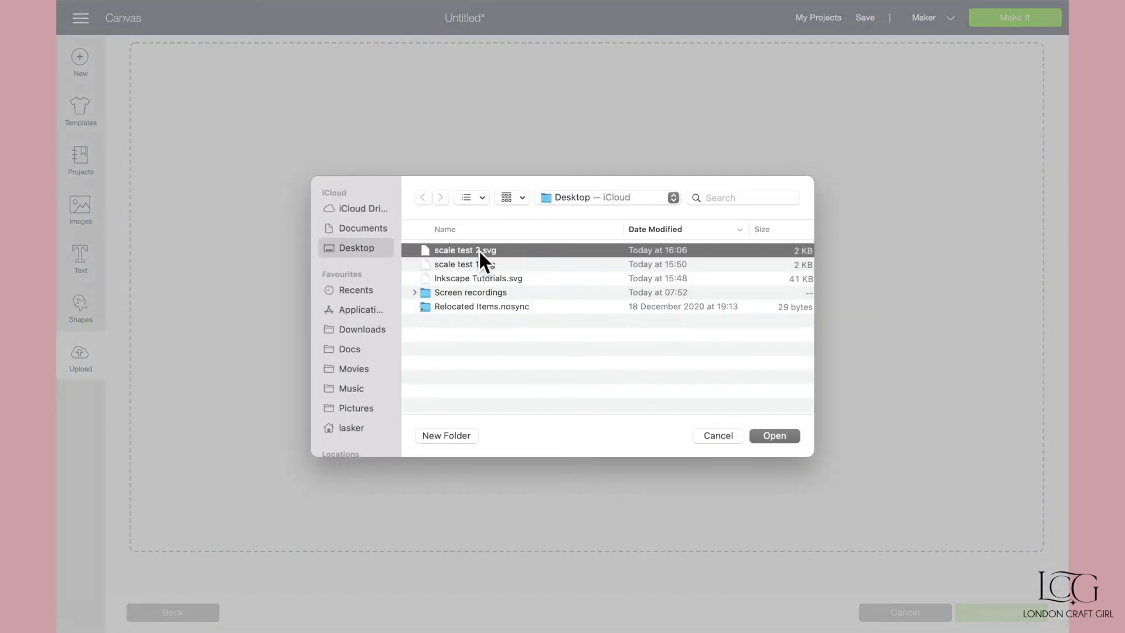
left_click(785, 444)
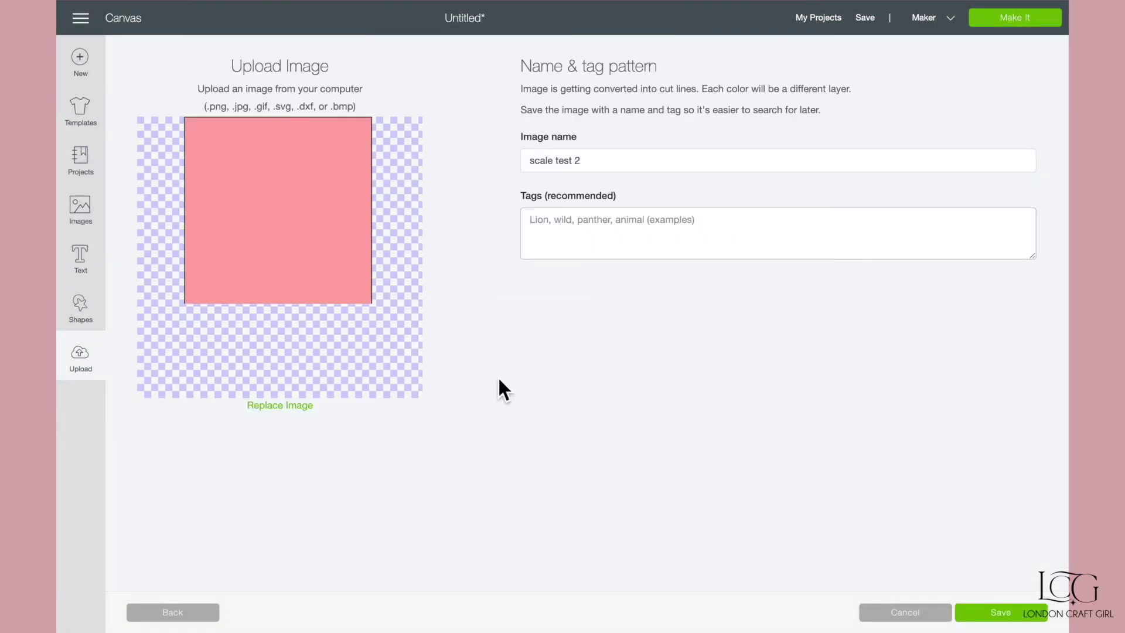
left_click(989, 612)
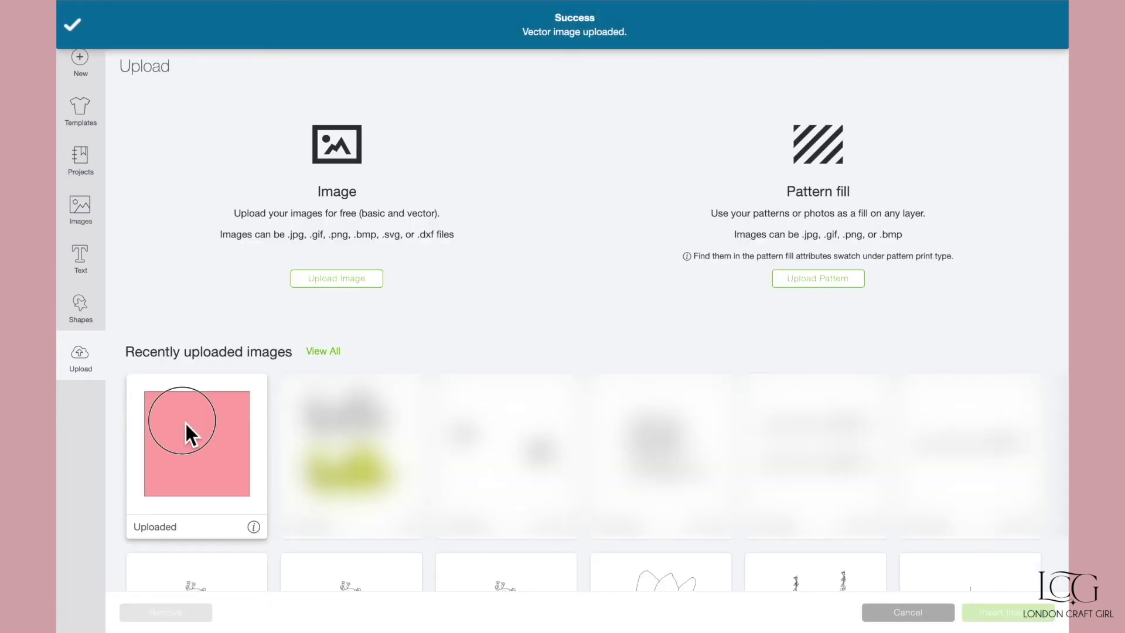
Step: Insert the 5 in Scale Test 2 square beside the 1.764 in square and compare sizes
left_click(185, 425)
left_click(998, 613)
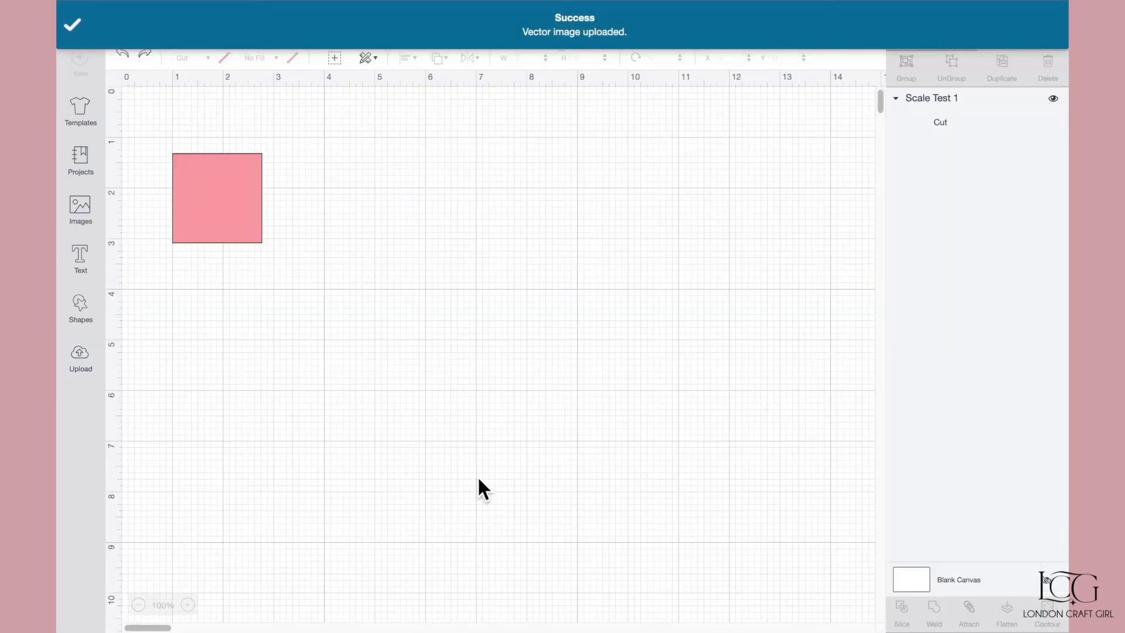
left_click_drag(351, 363, 339, 305)
left_click(238, 322)
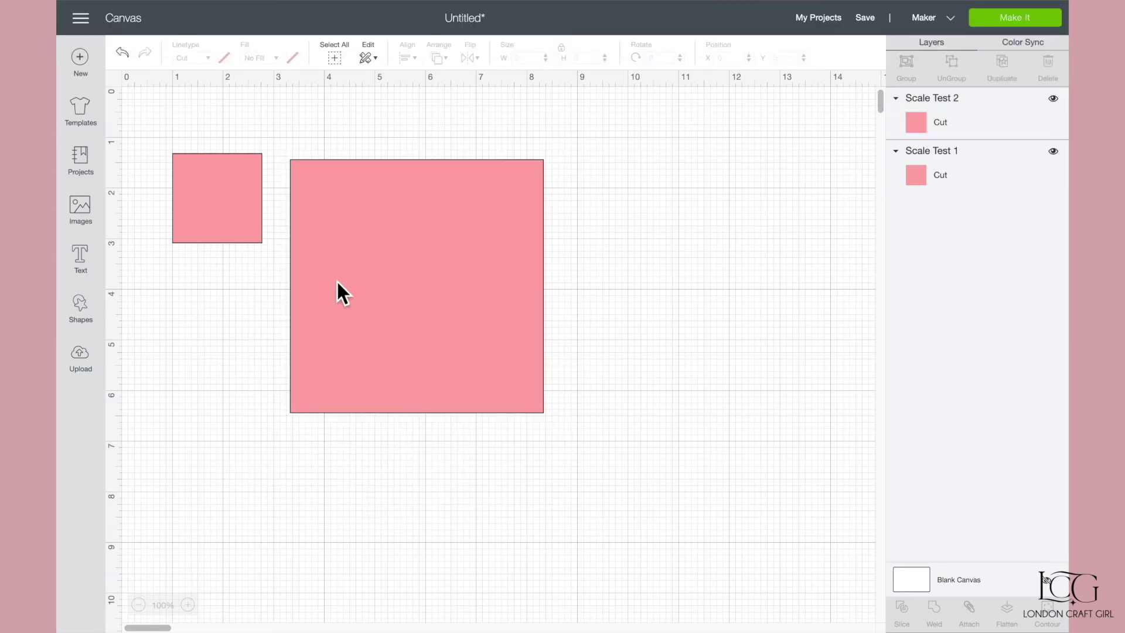
left_click(383, 231)
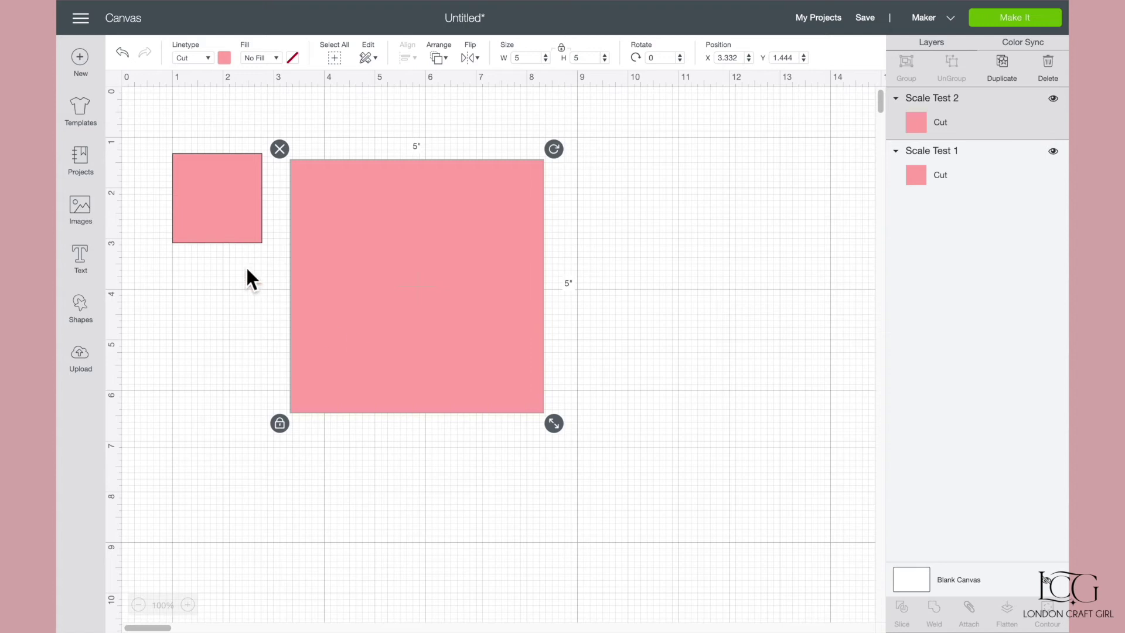
left_click(235, 209)
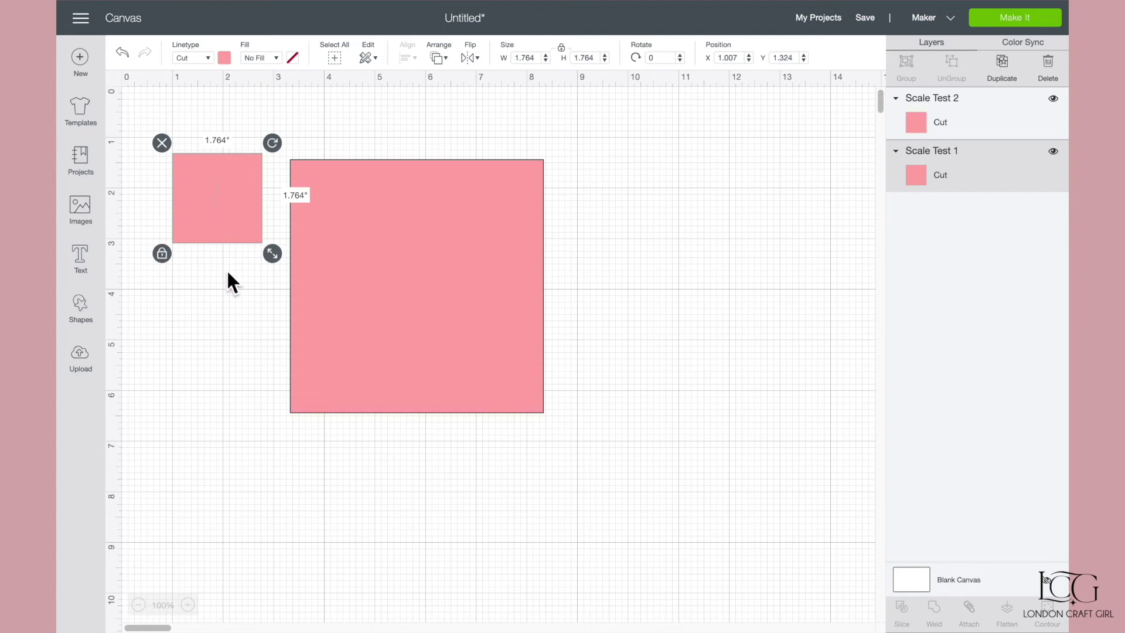
left_click(234, 297)
Step: Back in Inkscape, create New document 3 from File > New
key("super+Tab")
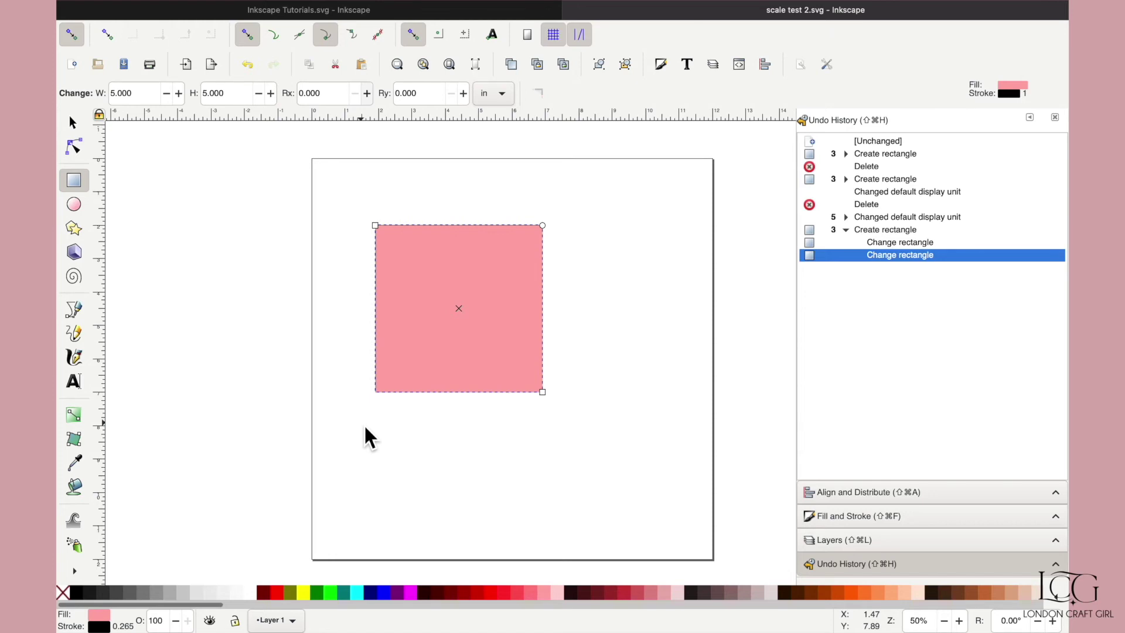
mouse_move(217, 2)
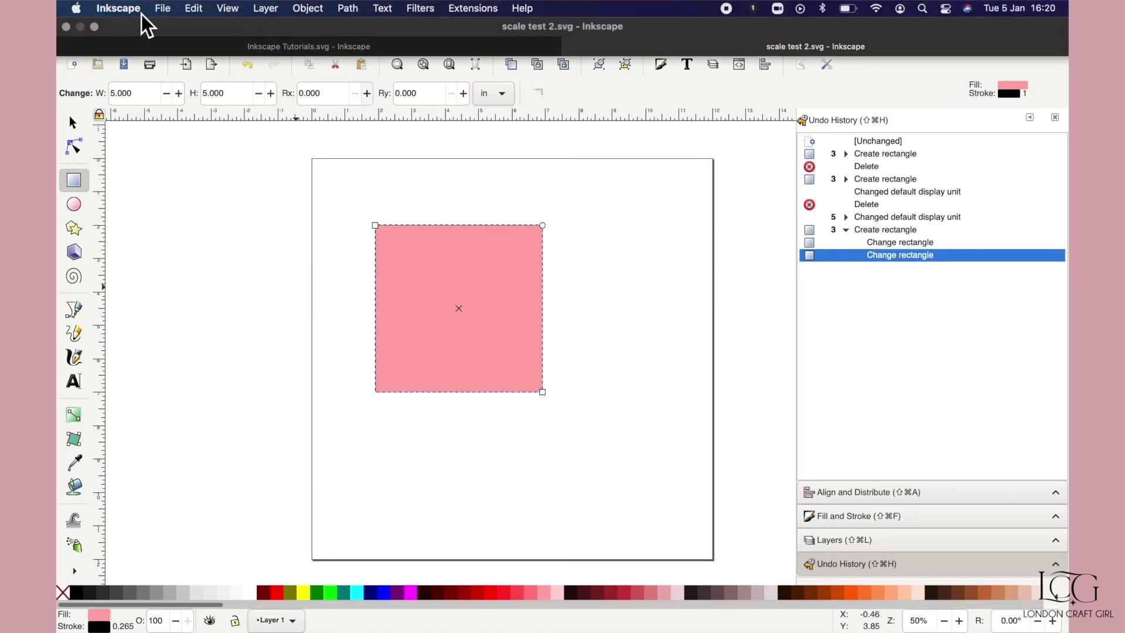
left_click(160, 9)
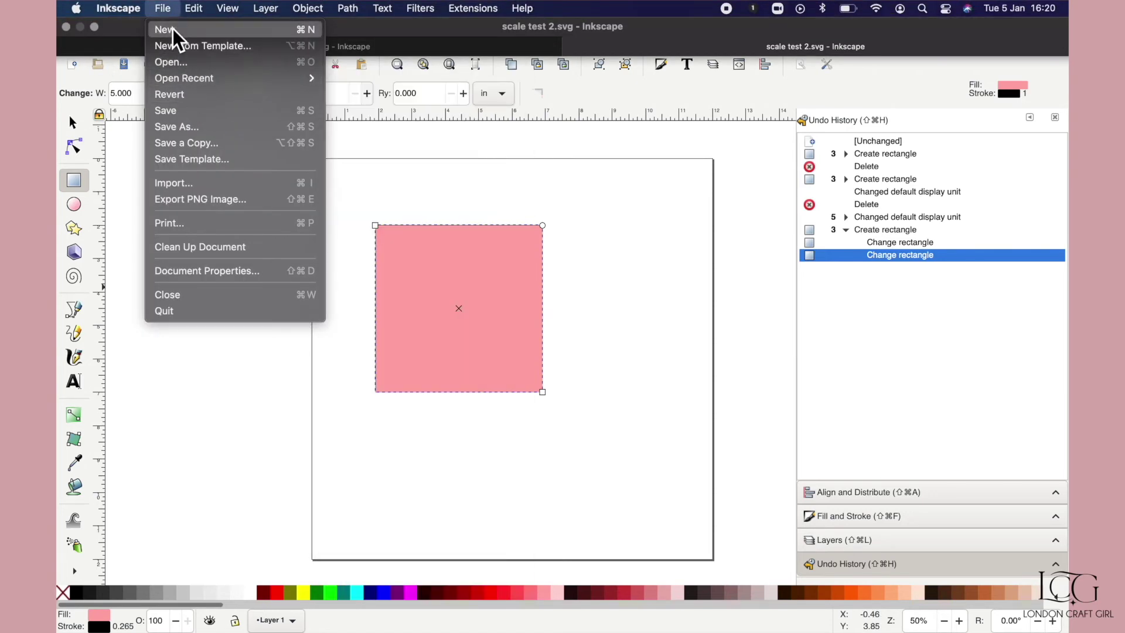
left_click(173, 29)
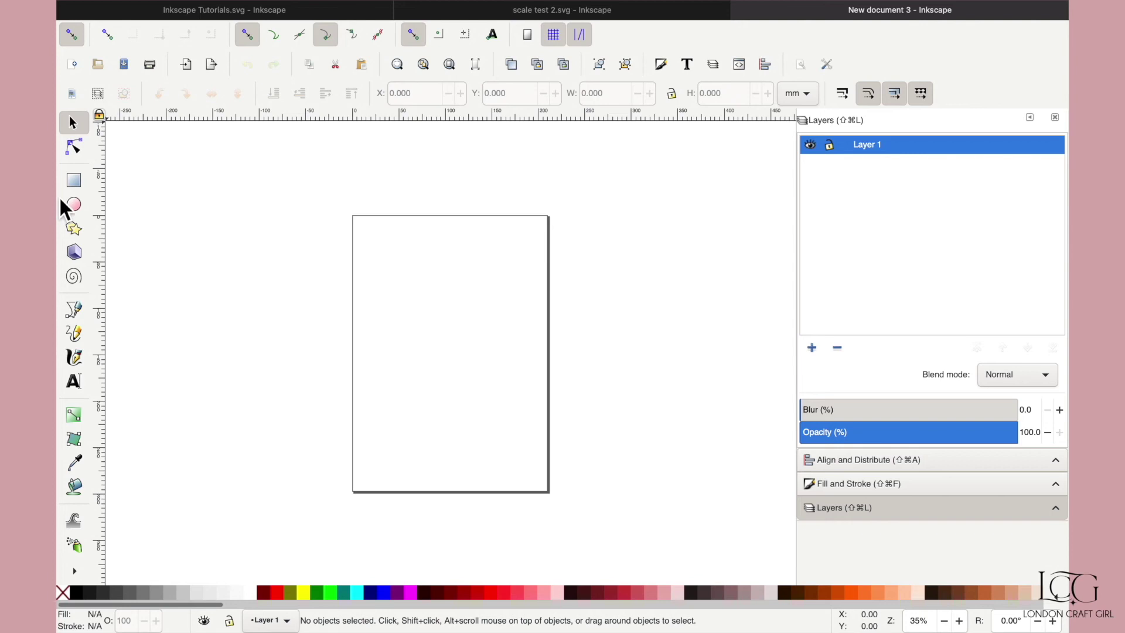
Step: Set the Document Properties display units to inches
left_click(162, 8)
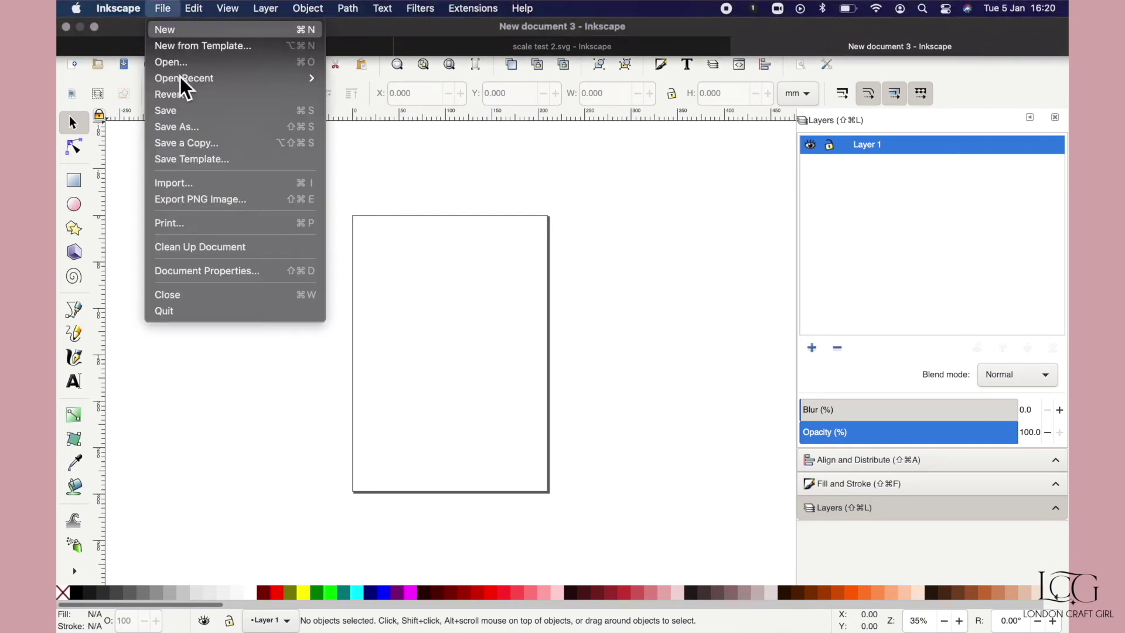
left_click(195, 271)
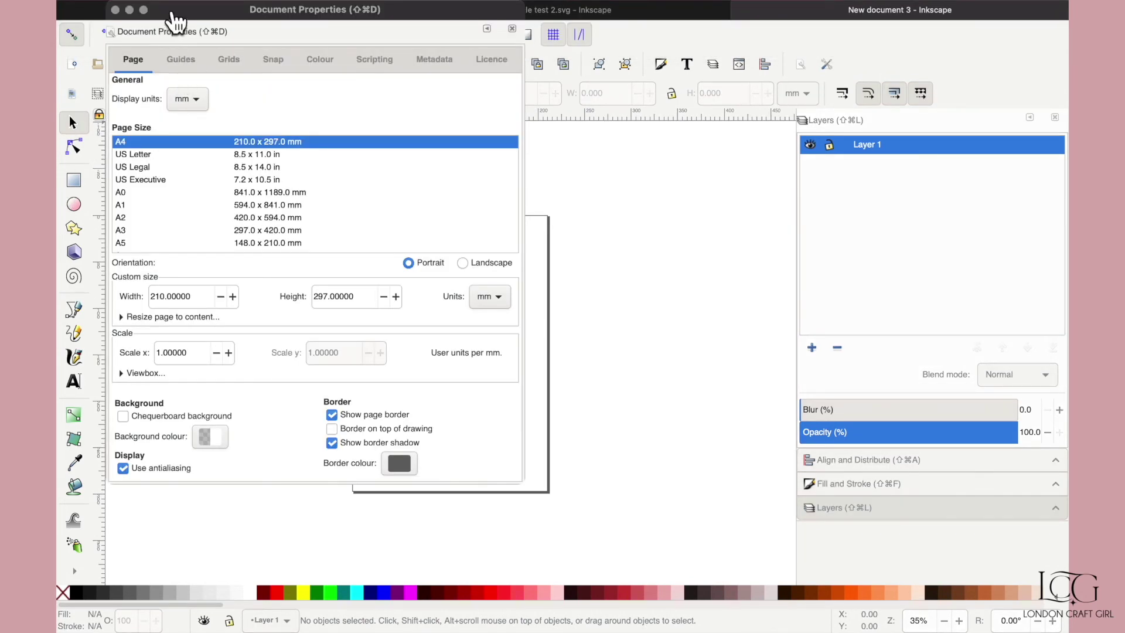
left_click_drag(174, 11, 334, 69)
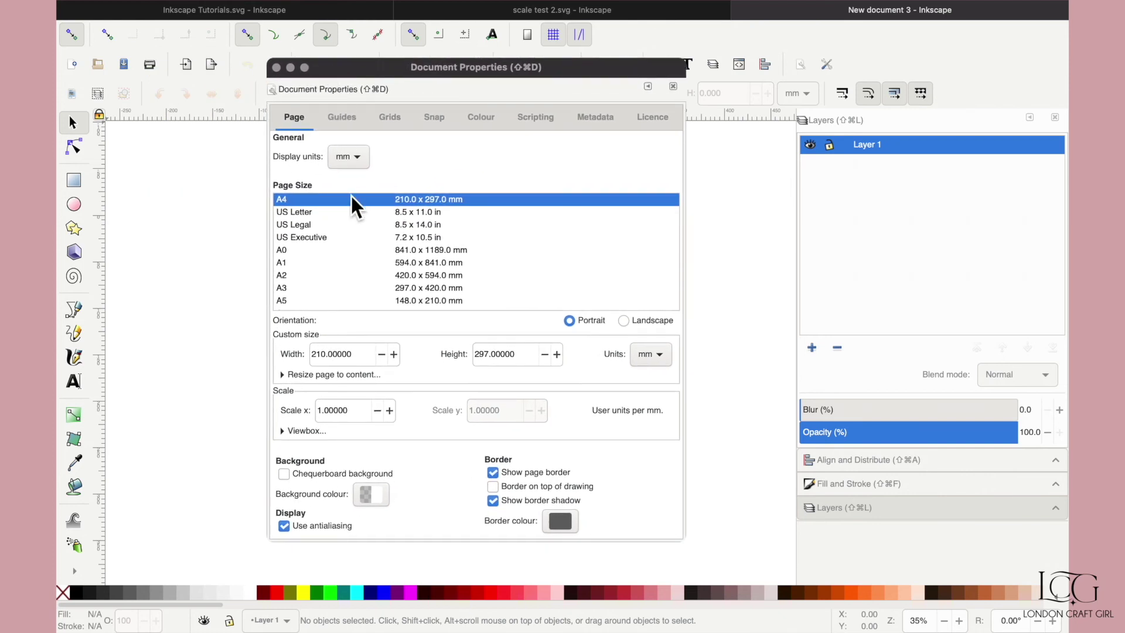
left_click(349, 157)
left_click(341, 150)
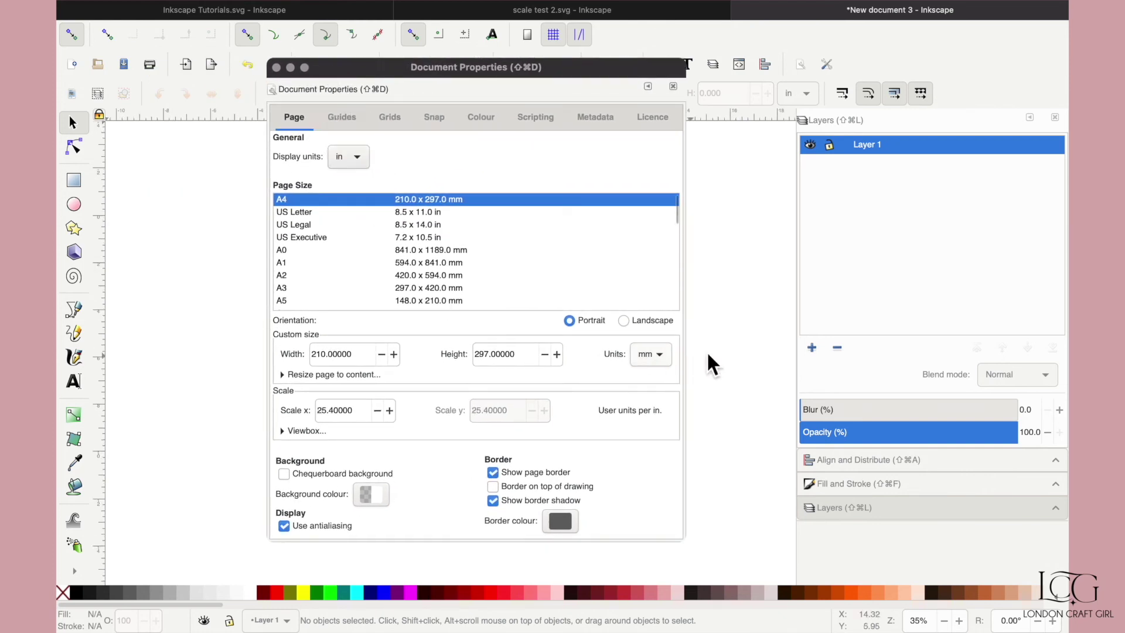
Step: Set the page size to 12 × 12 in
left_click(646, 354)
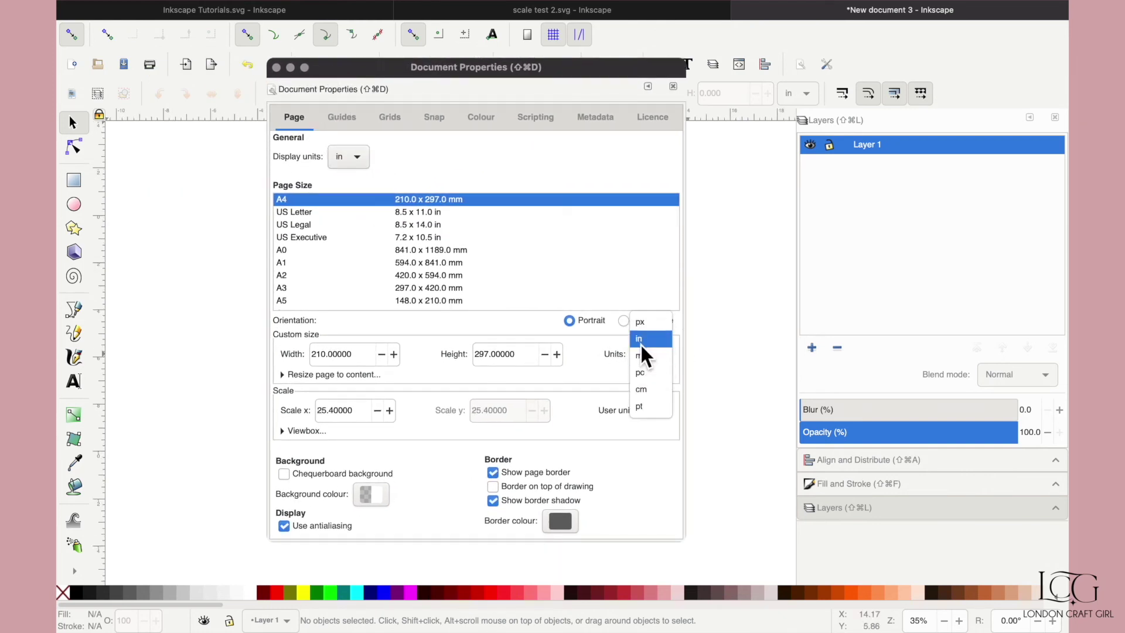
left_click(642, 340)
triple_click(348, 359)
type("12")
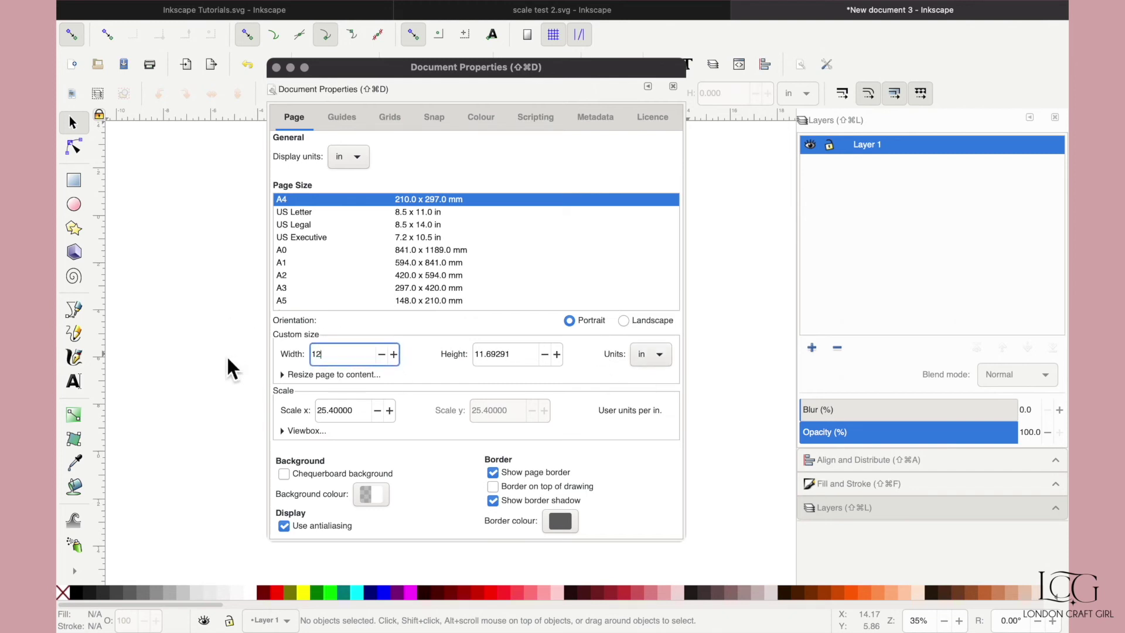
key("Tab")
type("12")
Step: Set Scale x to 72 and close Document Properties
left_click_drag(368, 410, 308, 410)
type("72")
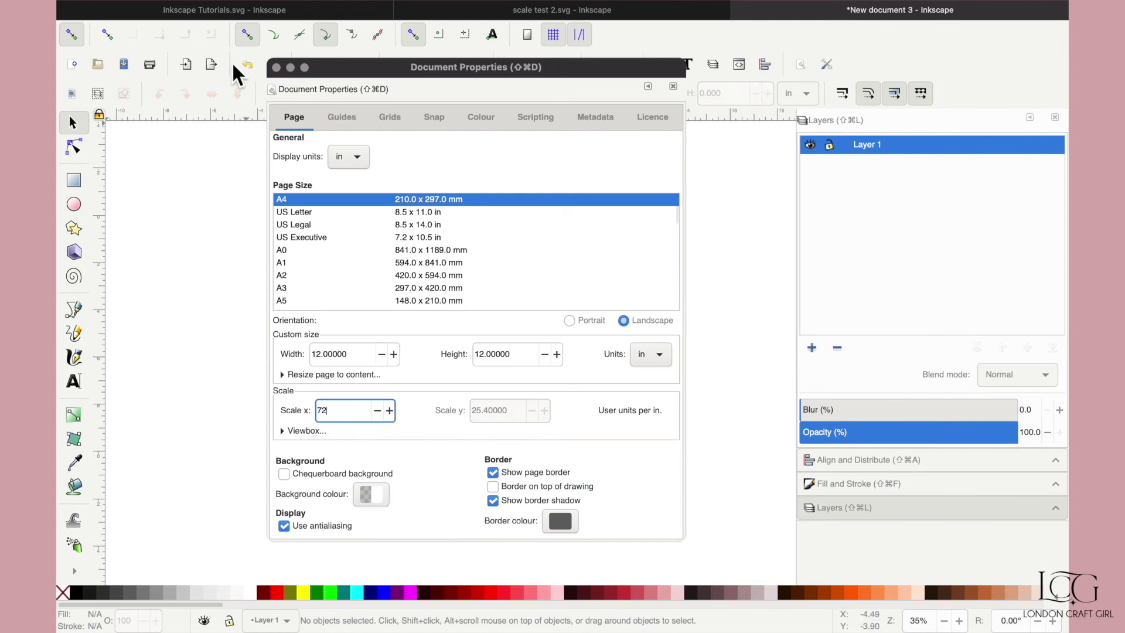
left_click(276, 67)
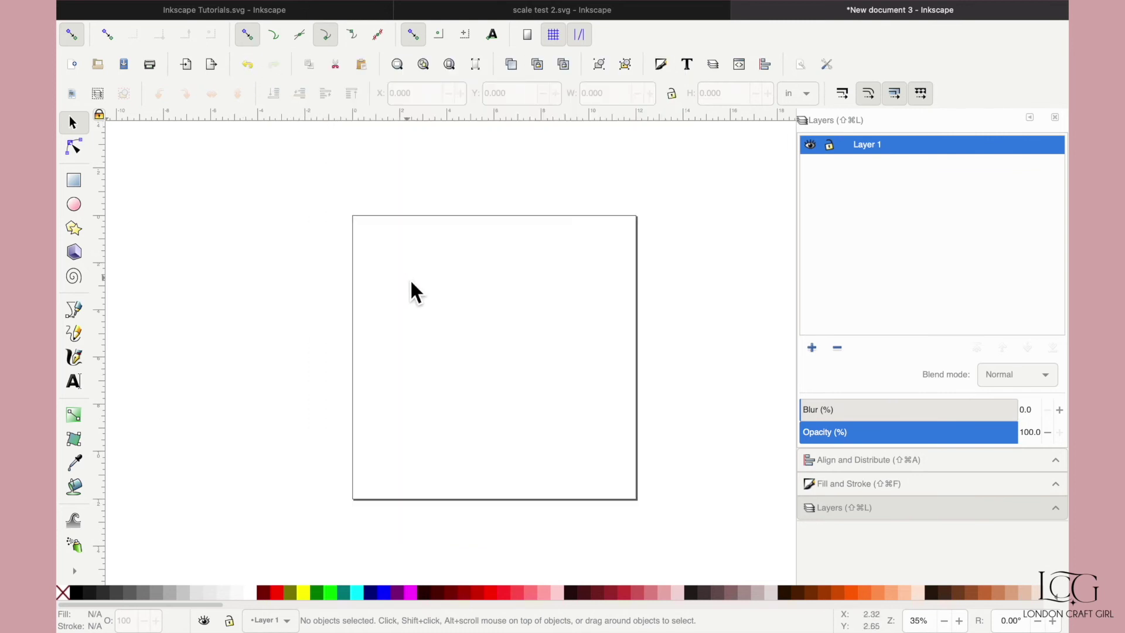
Step: Save the 12 × 12 in document to the Desktop as default.svg
left_click(162, 8)
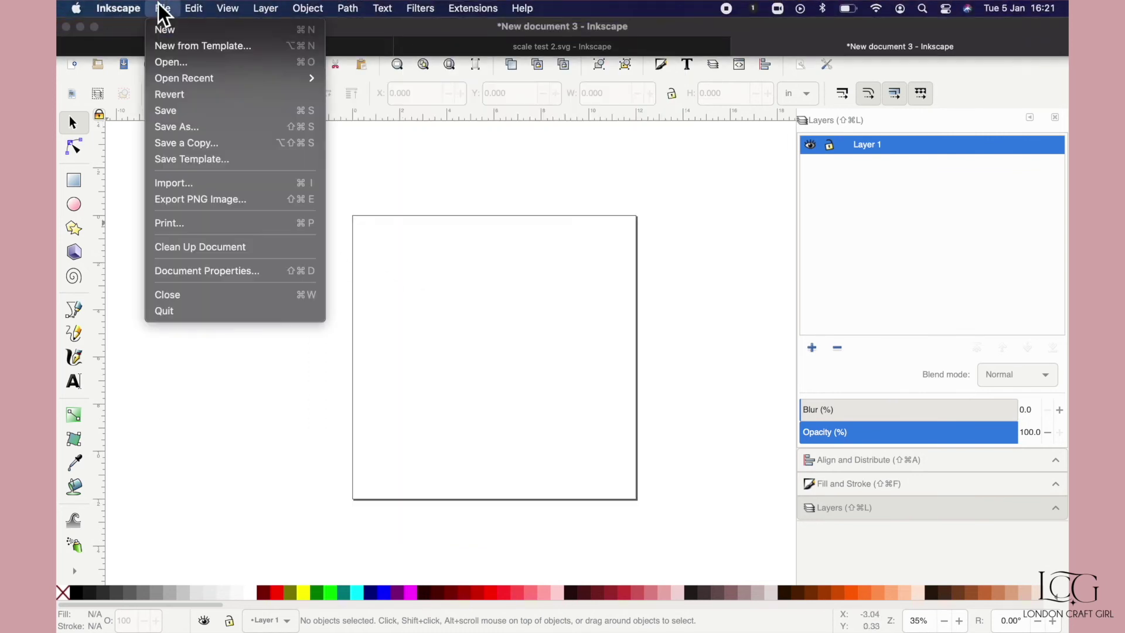
left_click(192, 110)
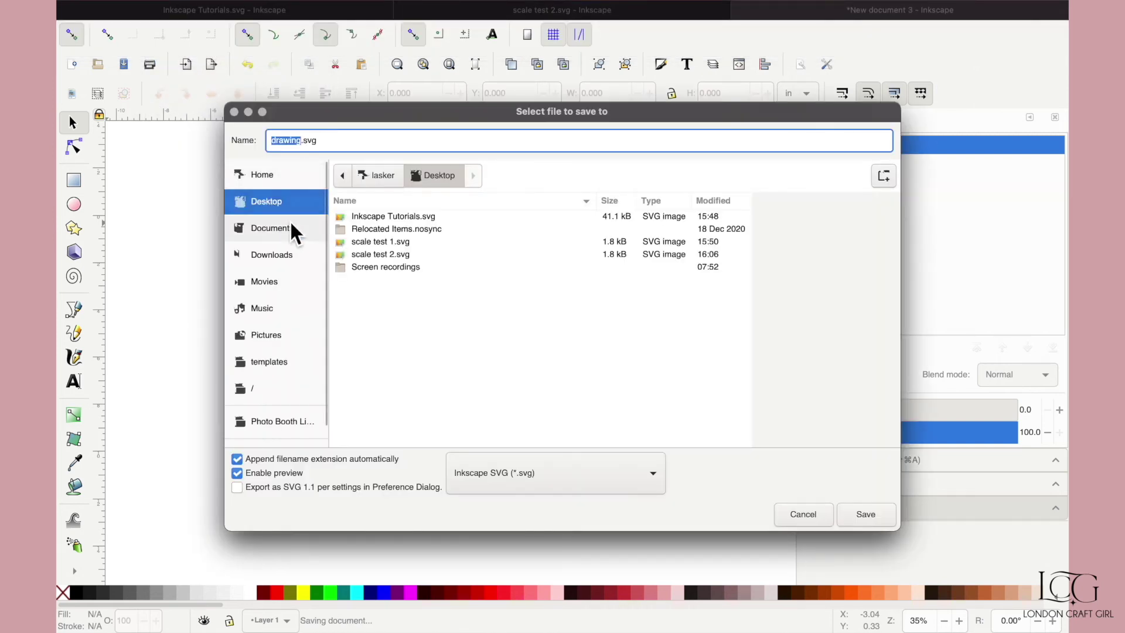
type("default")
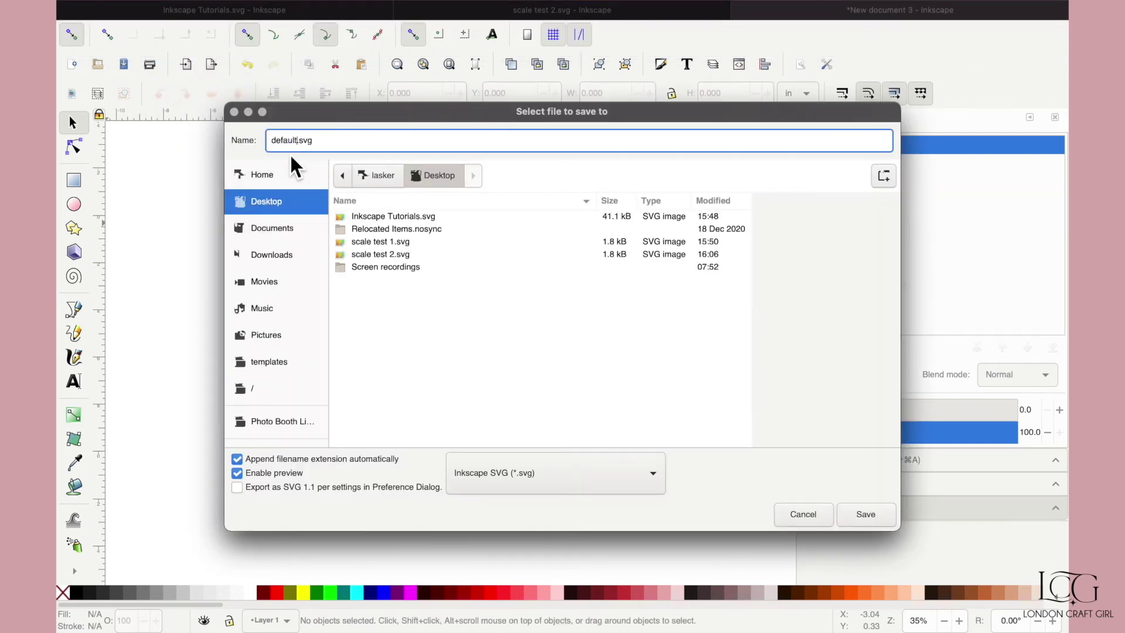
key("Return")
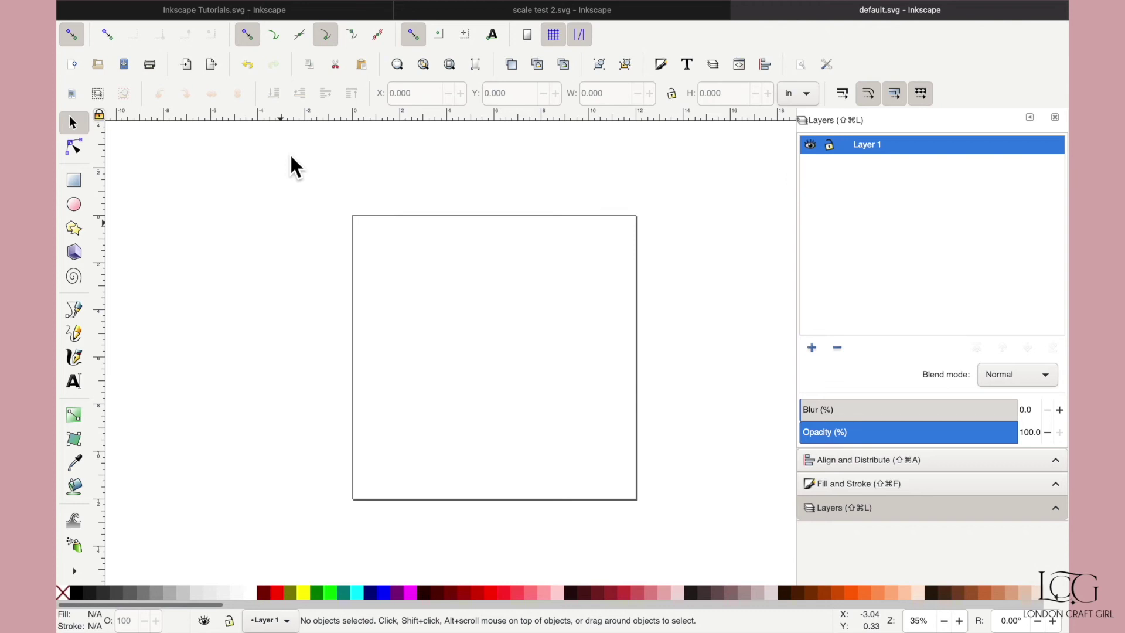
Step: In Finder, show the package contents of Inkscape.app
key("super+Tab")
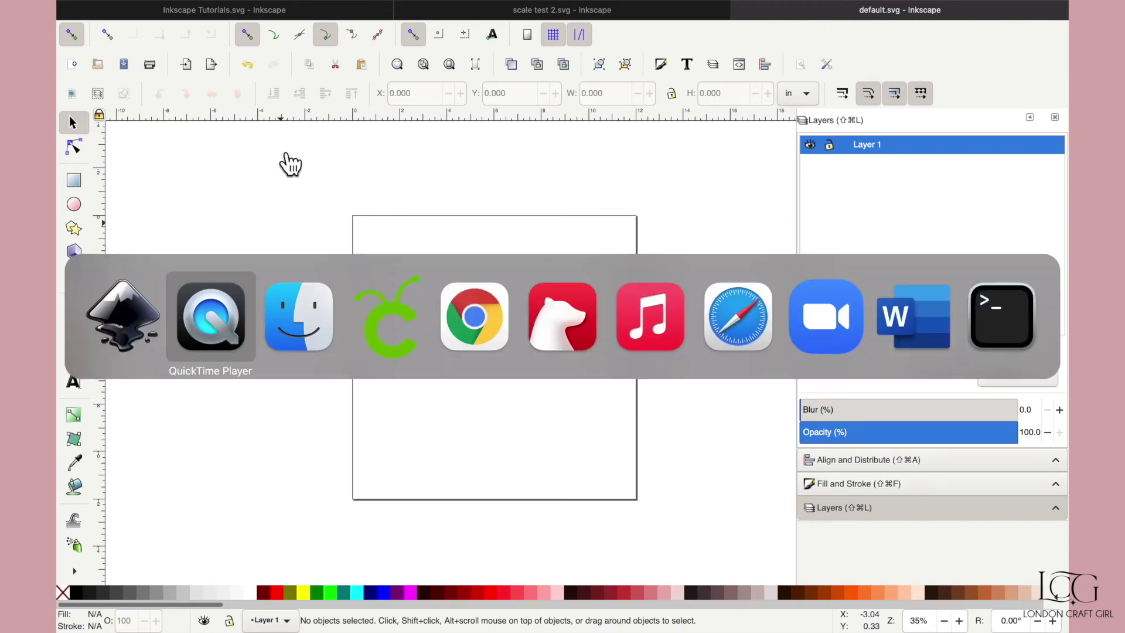
key("super+Tab")
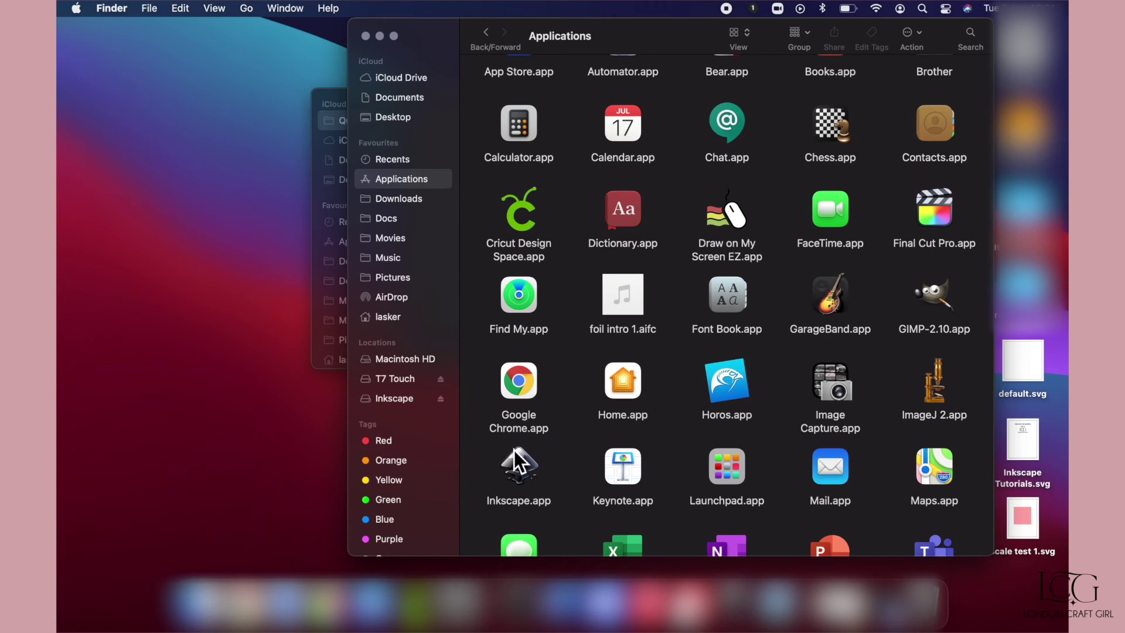
right_click(524, 470)
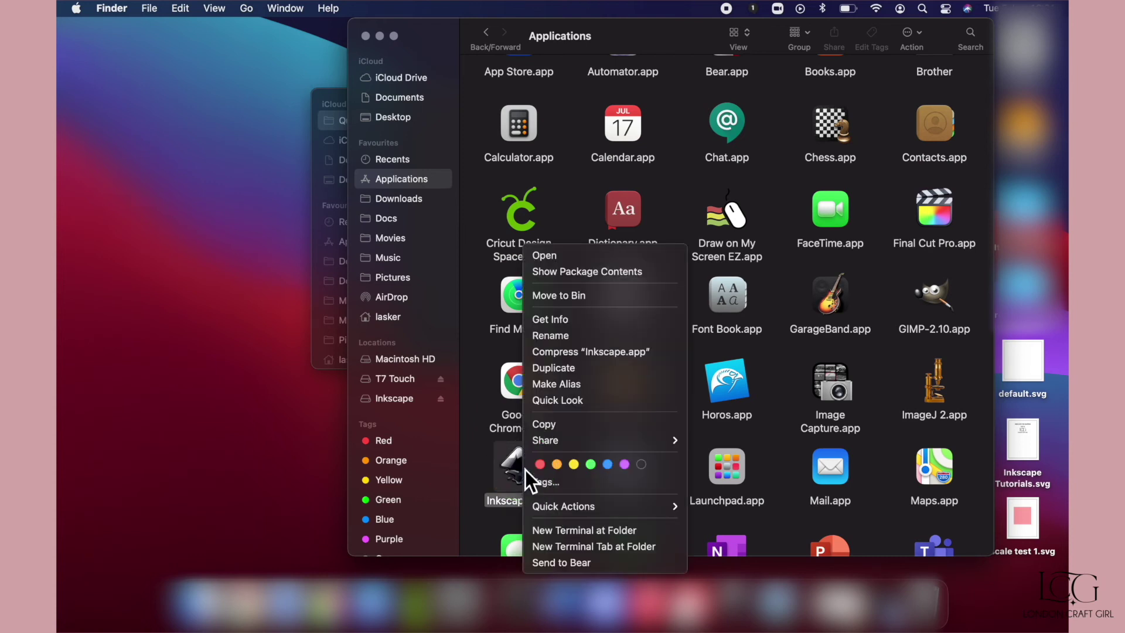
left_click(572, 272)
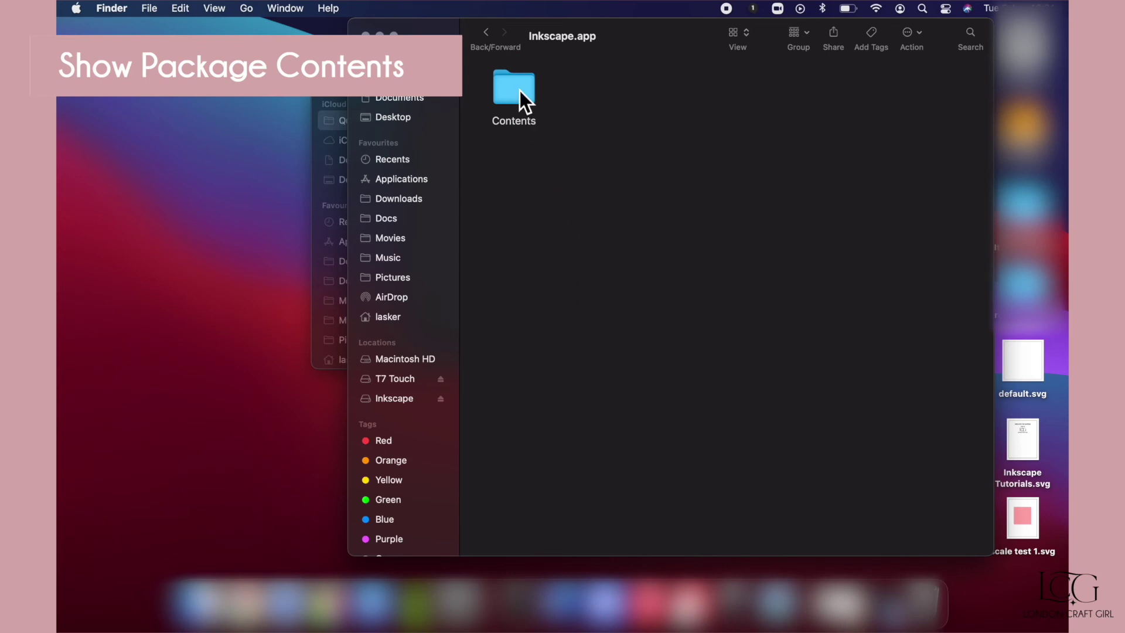
Step: Browse to Contents > Resources > share > inkscape > templates
double_click(519, 90)
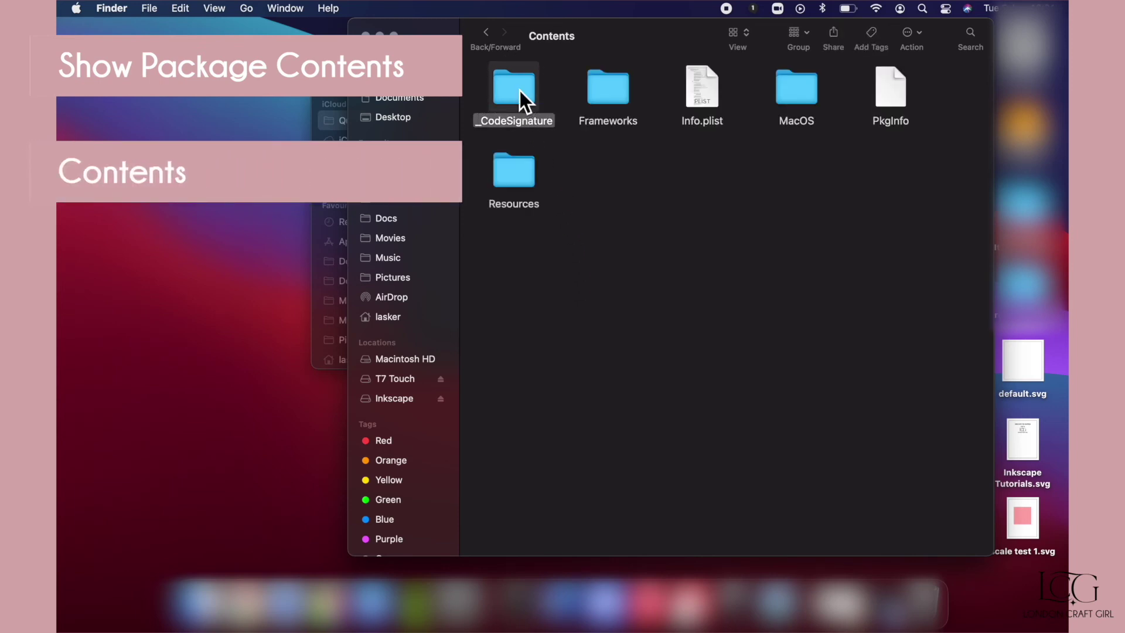
left_click(564, 152)
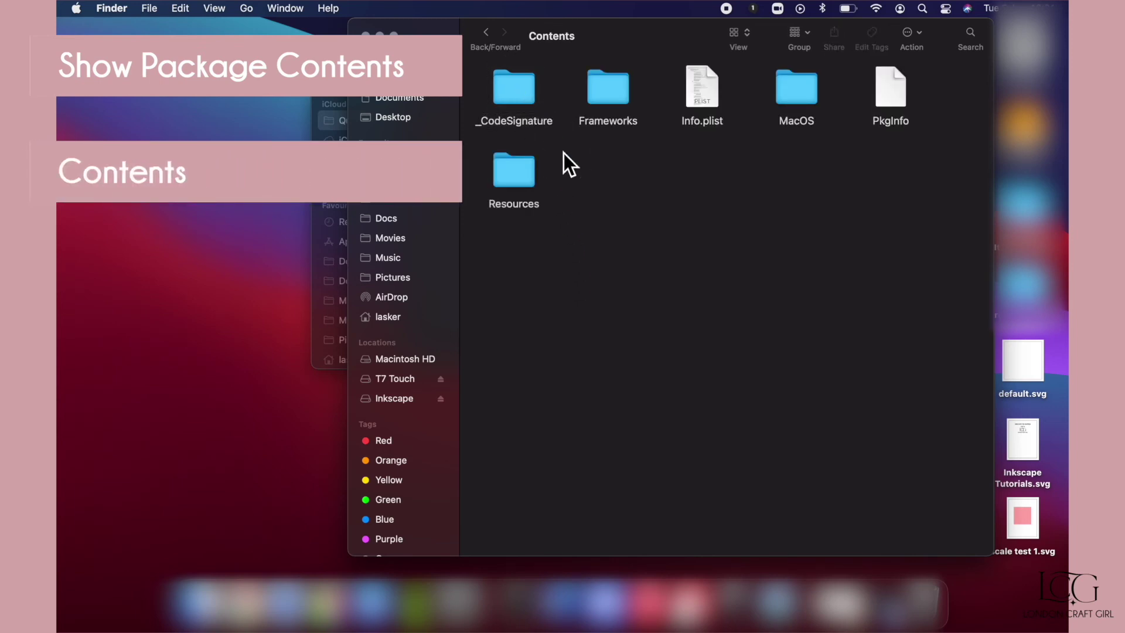
double_click(512, 179)
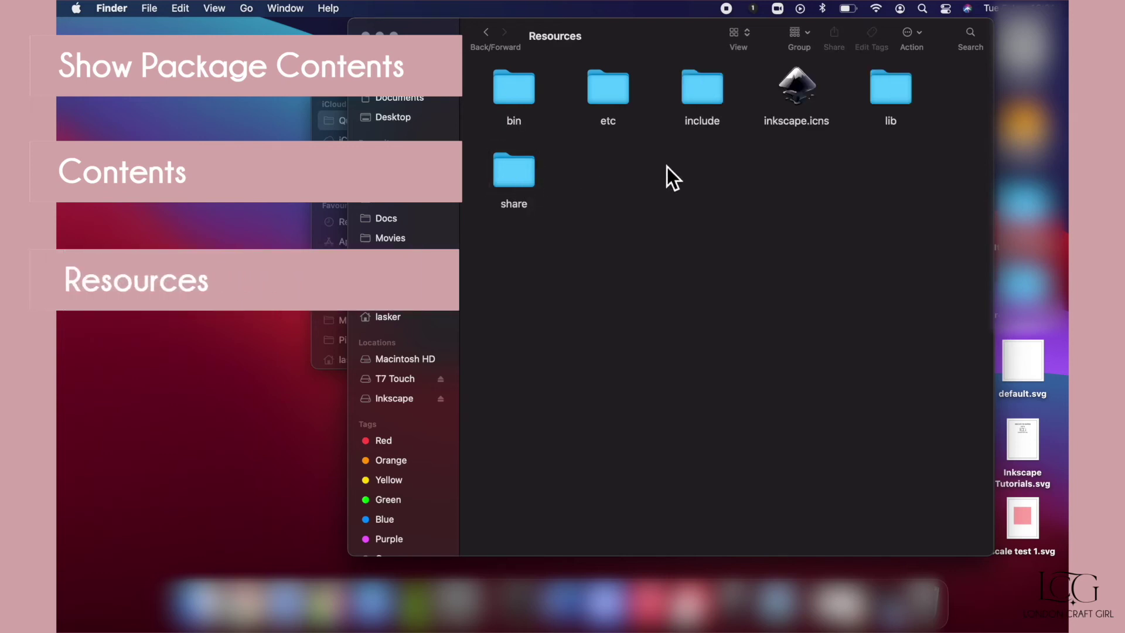
double_click(519, 178)
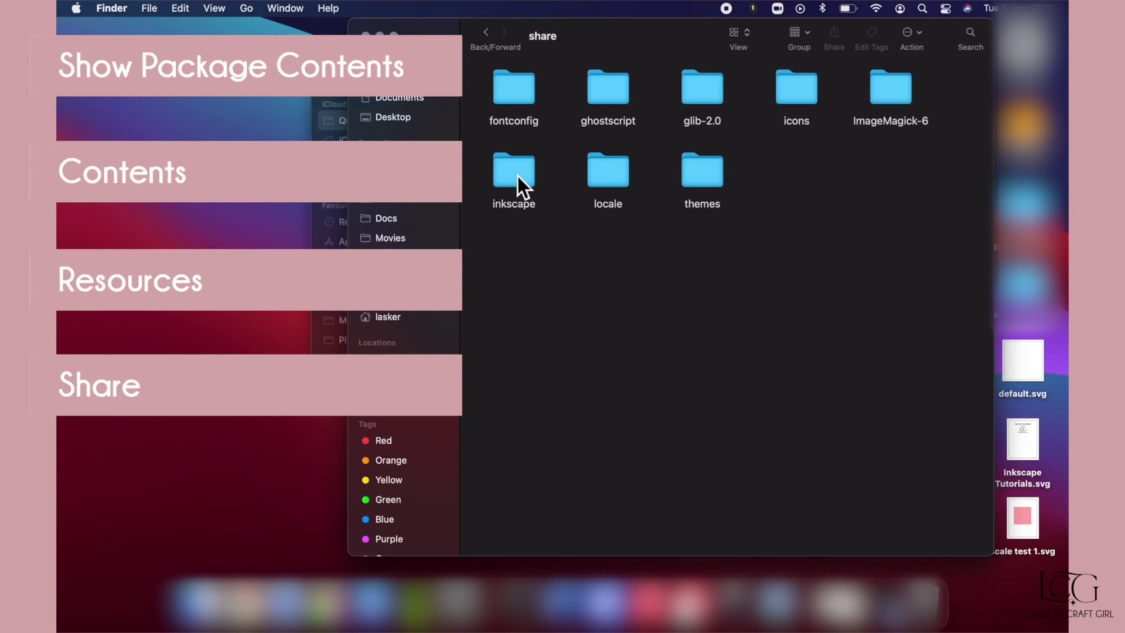
double_click(518, 176)
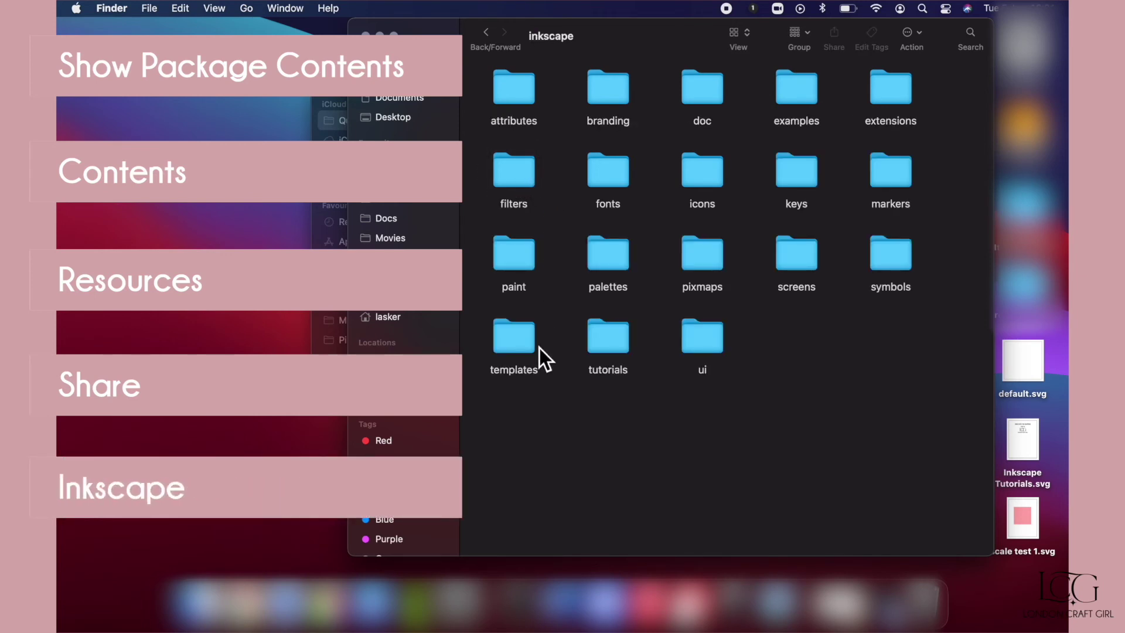
double_click(517, 344)
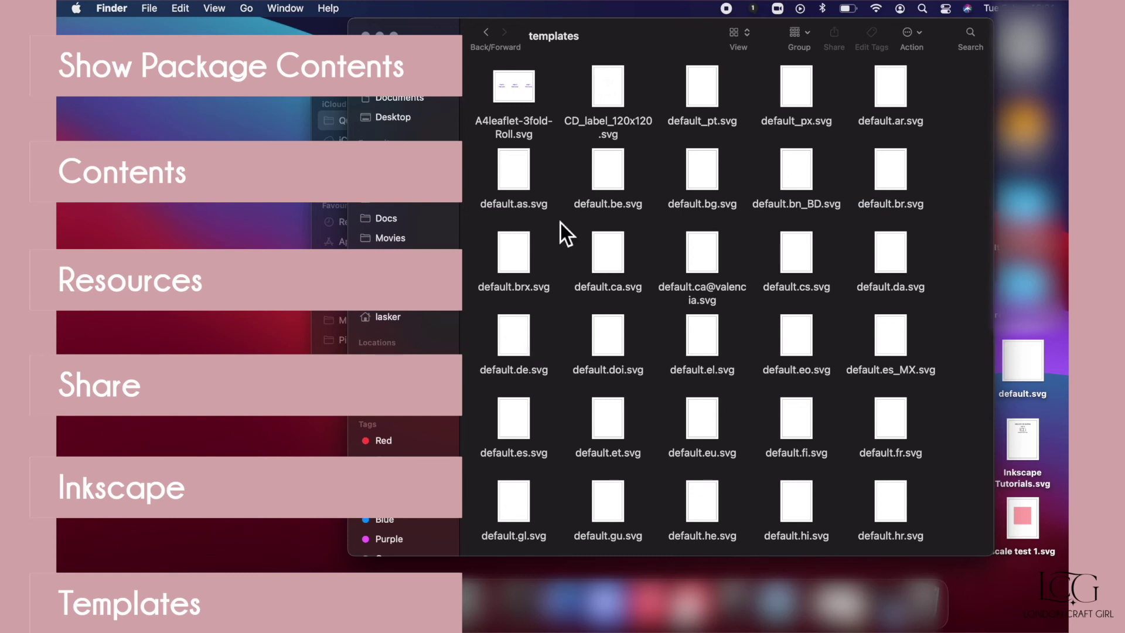
left_click(743, 39)
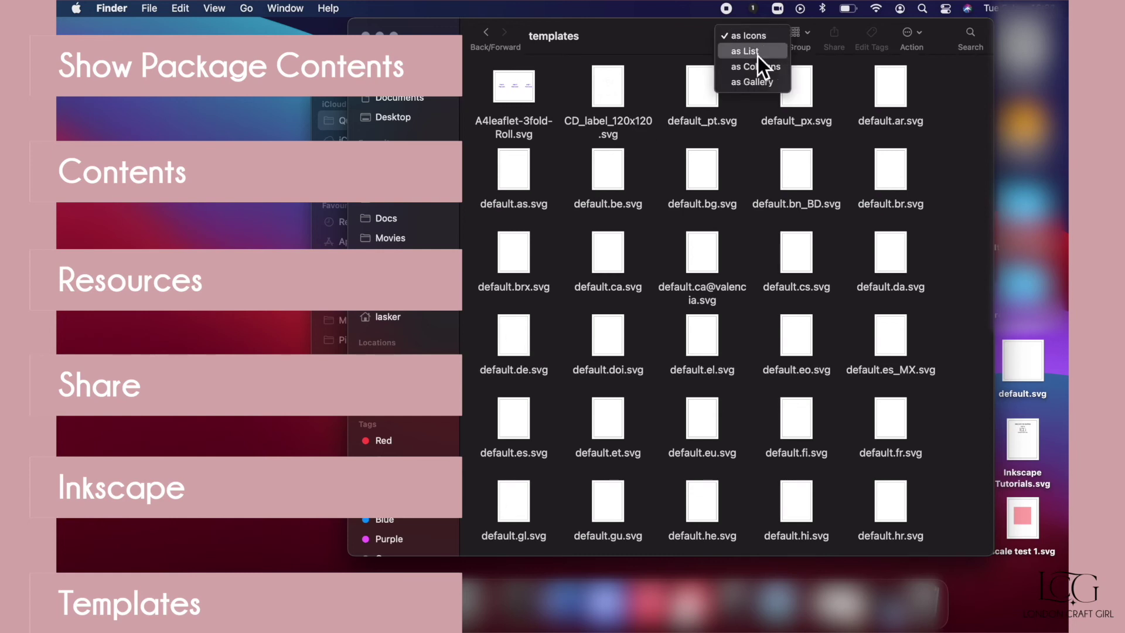
Step: List the templates folder by name and rename default.svg to 'old default.svg'
left_click(757, 56)
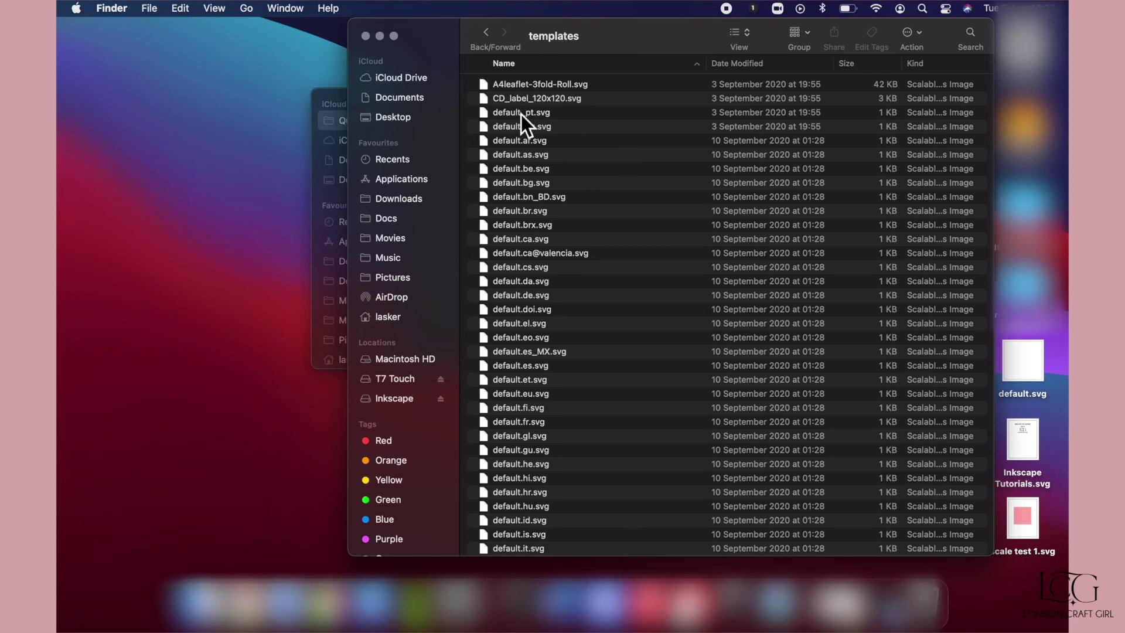
scroll(521, 115, "down", 15)
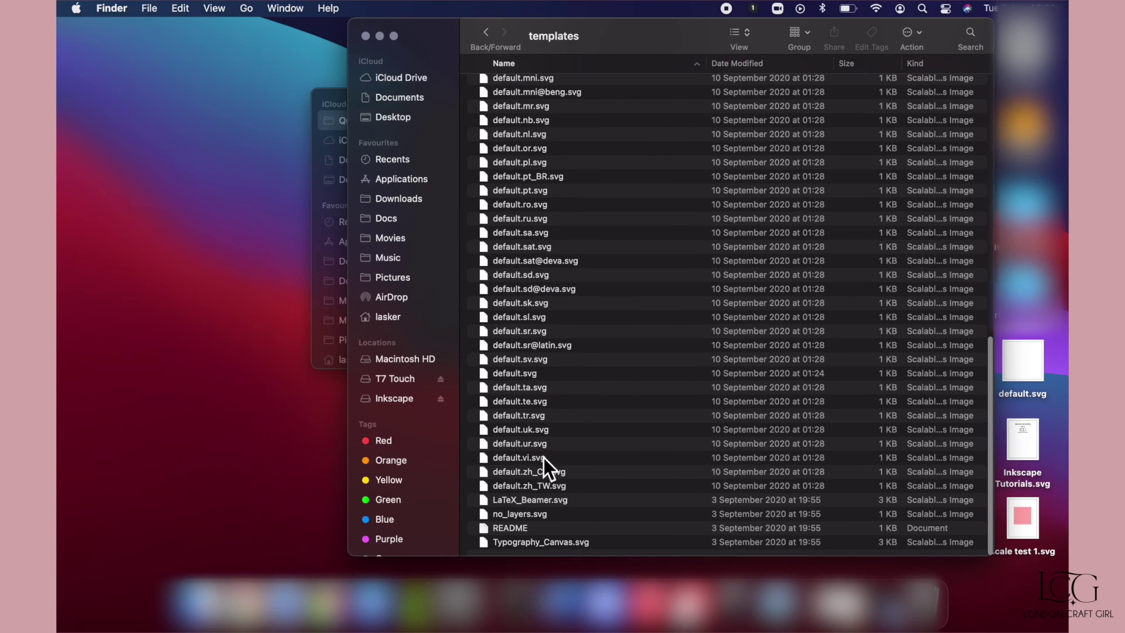
left_click(515, 380)
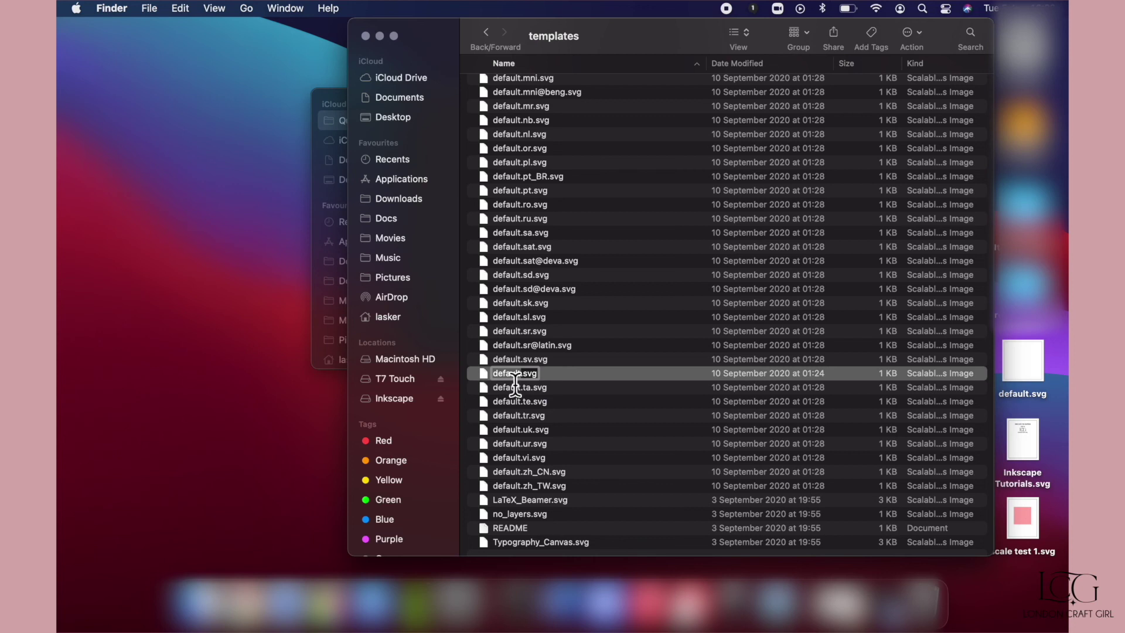
key("Up")
type("old")
key("Return")
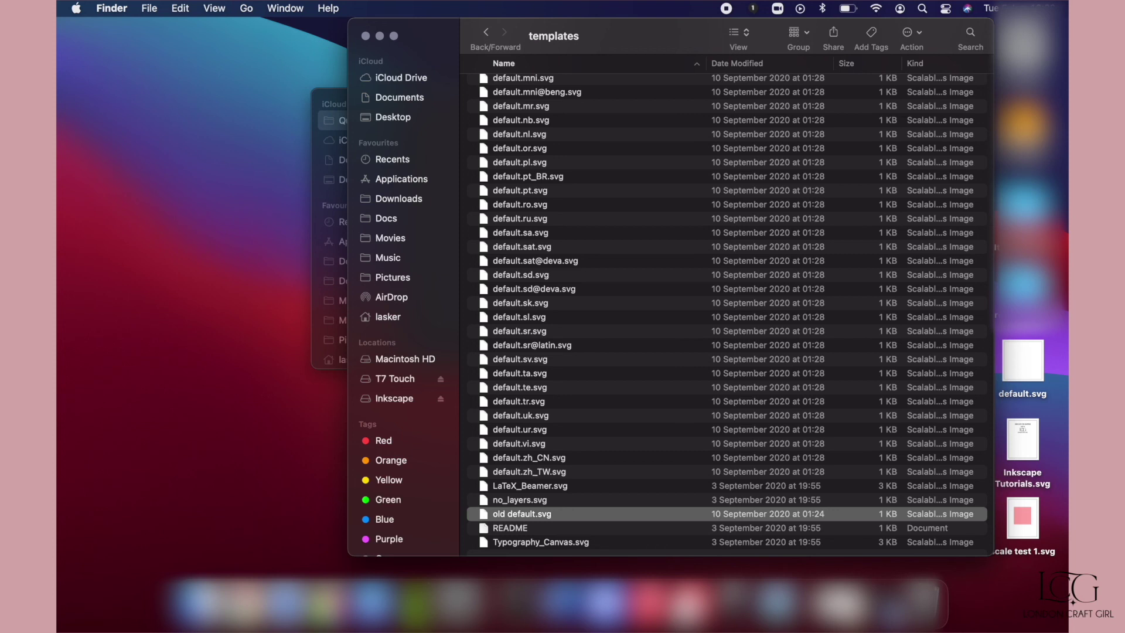
Step: Move the desktop default.svg into Inkscape's templates folder, then return to Inkscape
left_click_drag(648, 40, 475, 46)
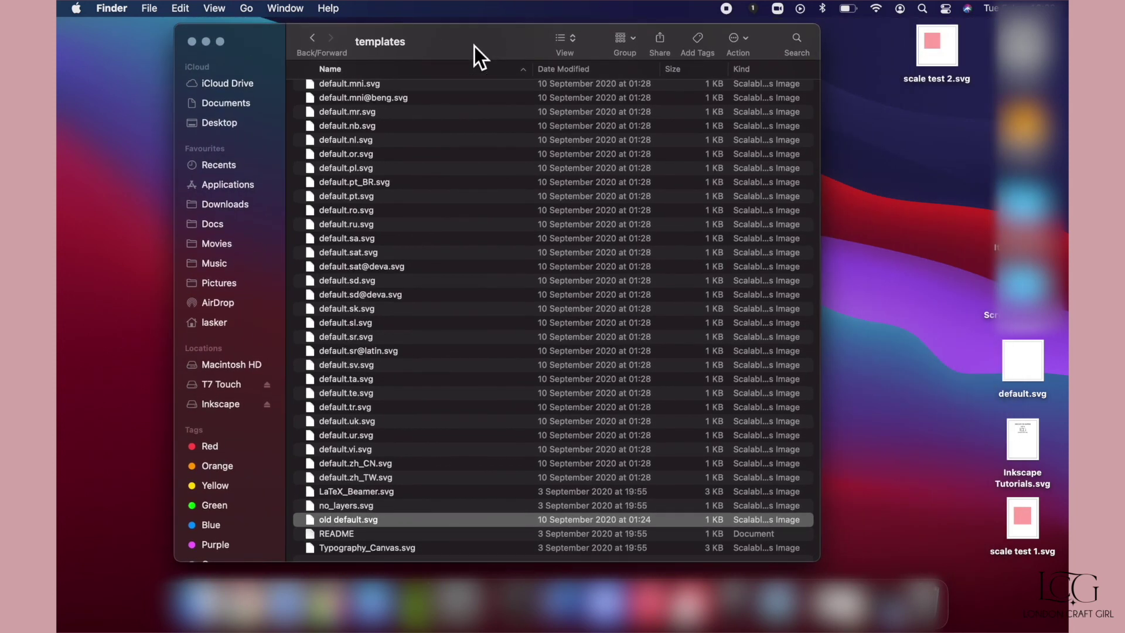
left_click(916, 166)
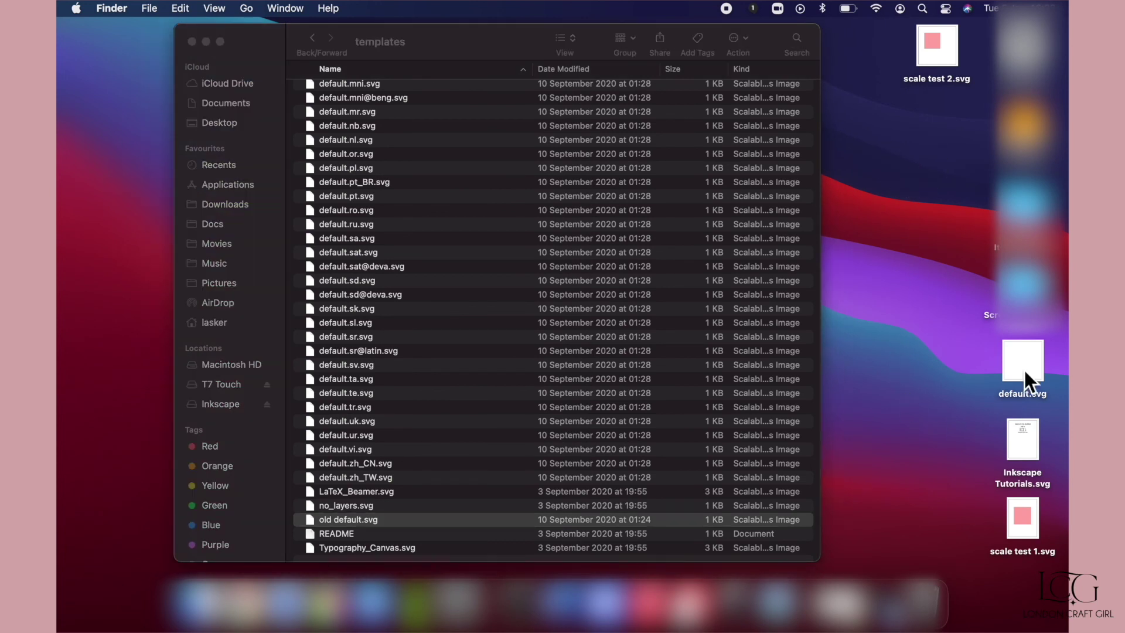
left_click_drag(1028, 364, 384, 328)
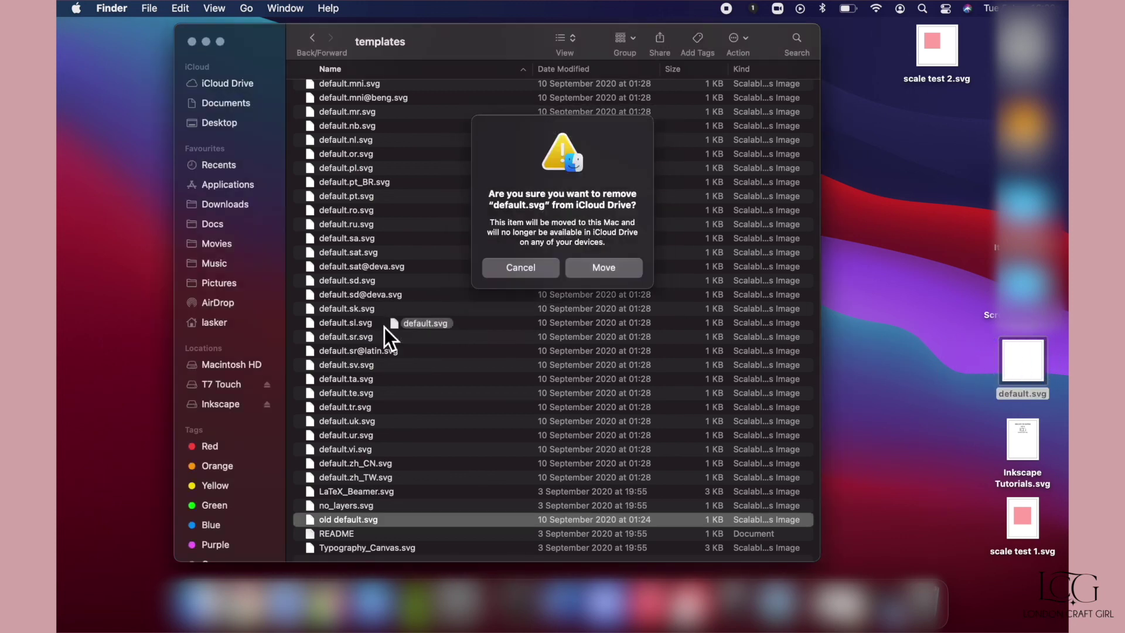
left_click(622, 266)
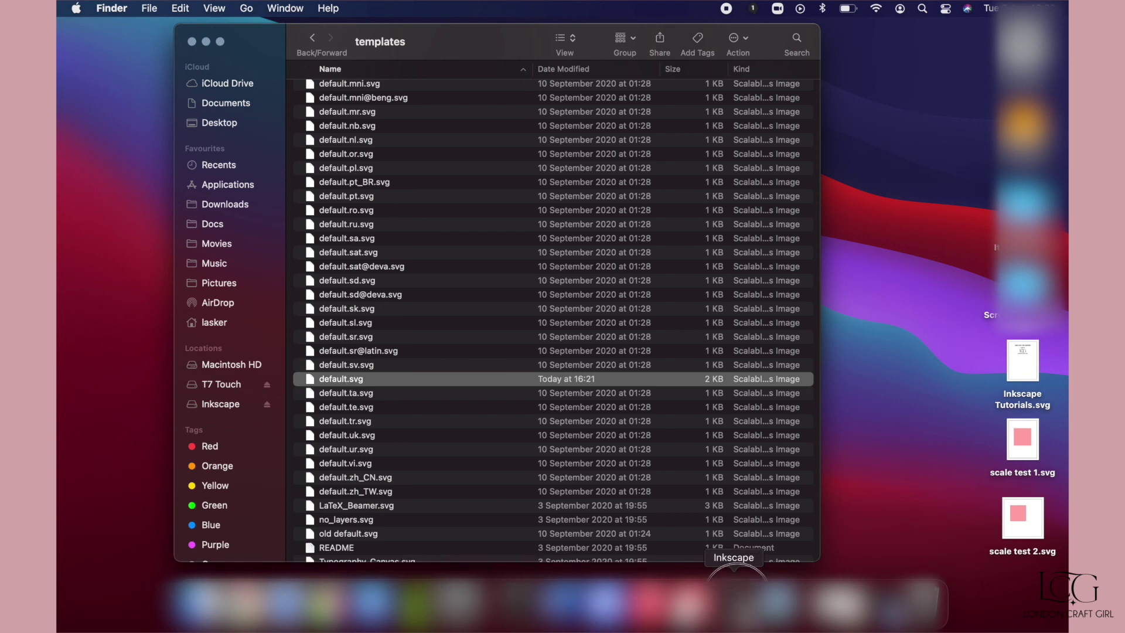
left_click(729, 603)
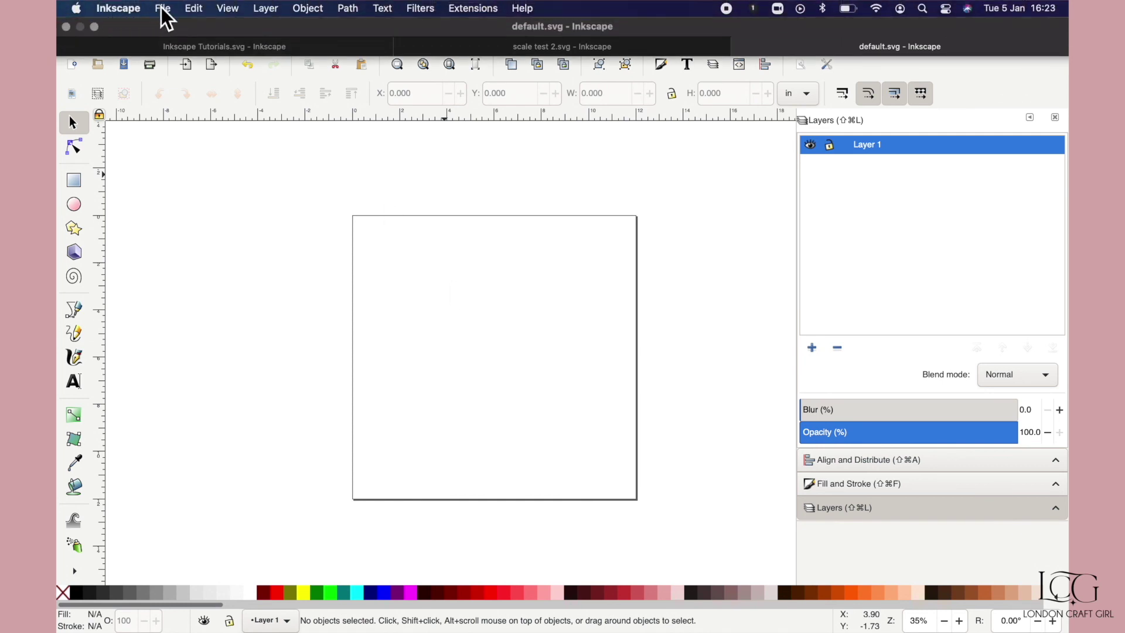
Step: Create a new document on the square 12 × 12 in page, then switch to Inkscape Tutorials.svg
left_click(163, 9)
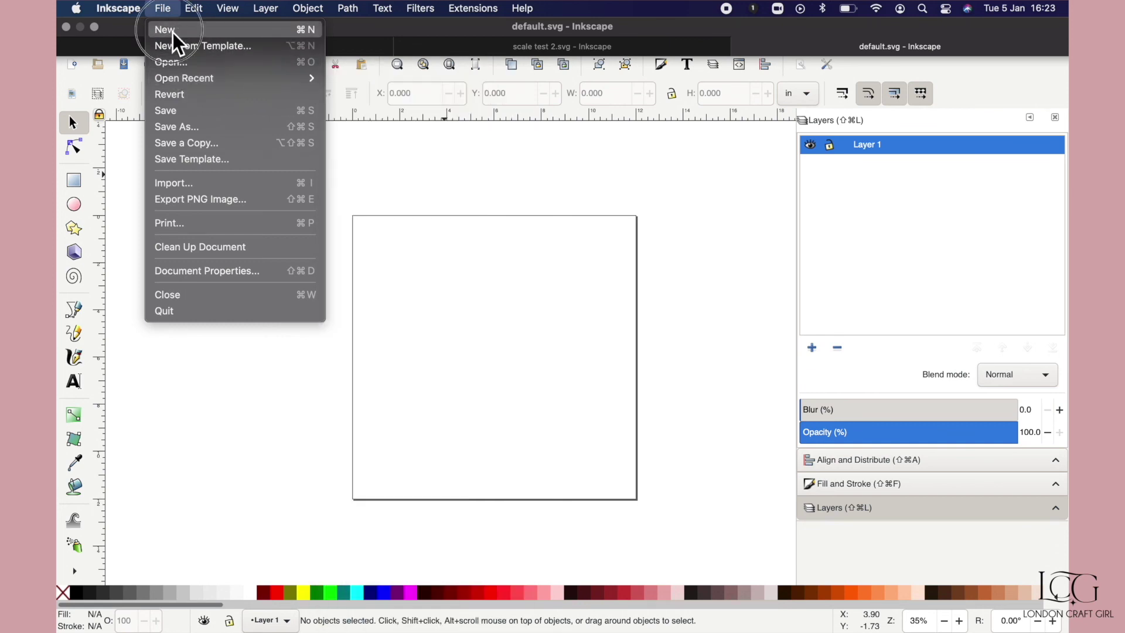
left_click(172, 33)
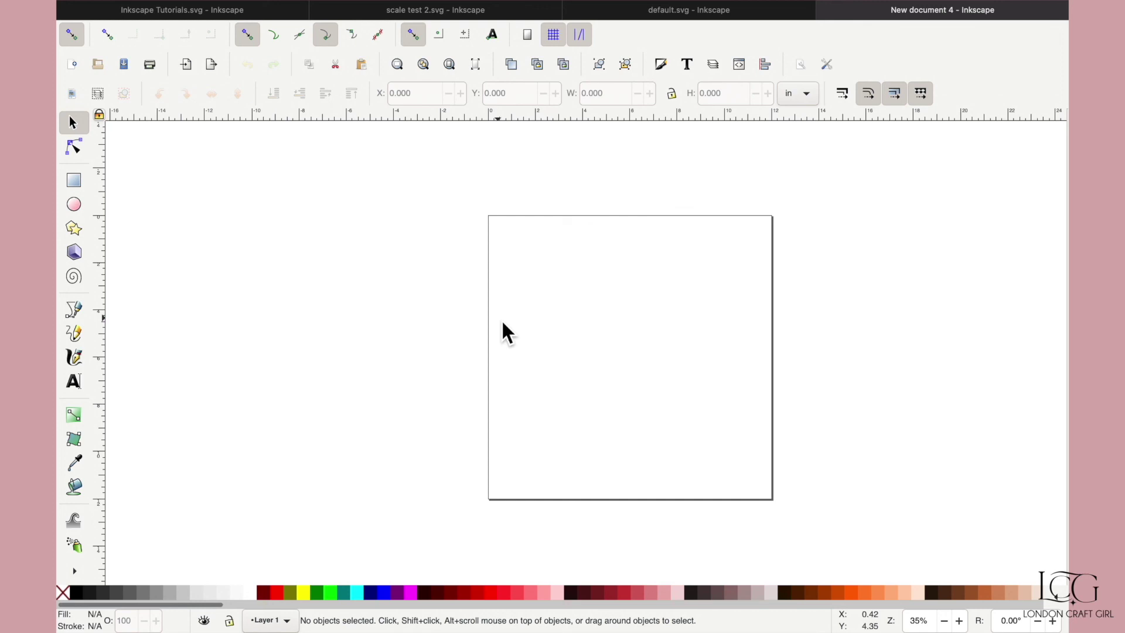
key("ctrl+Tab")
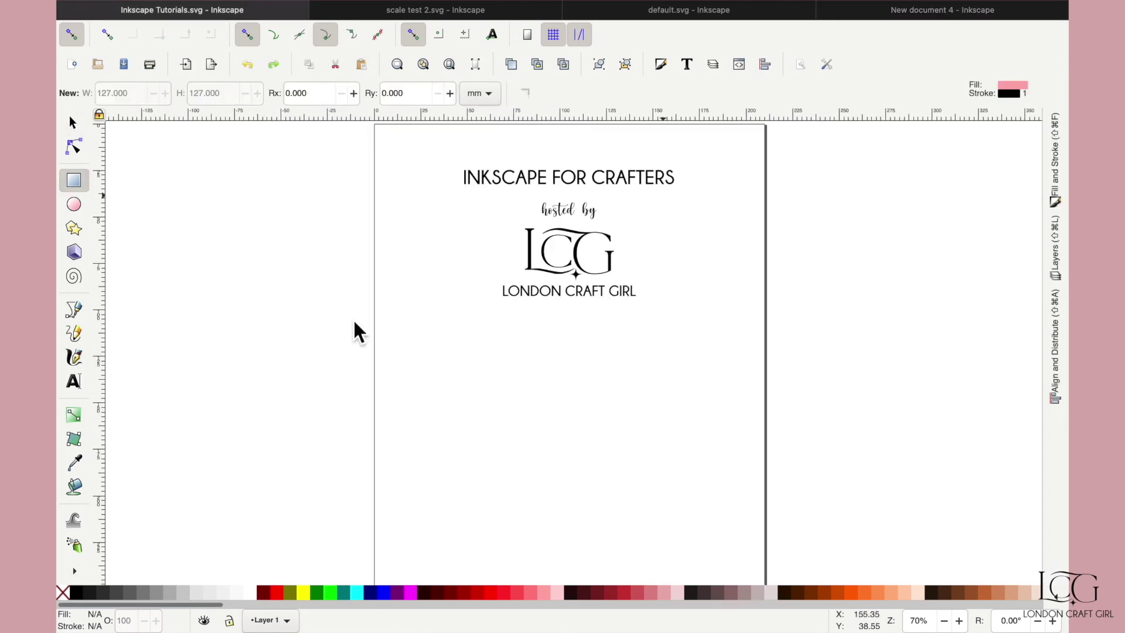